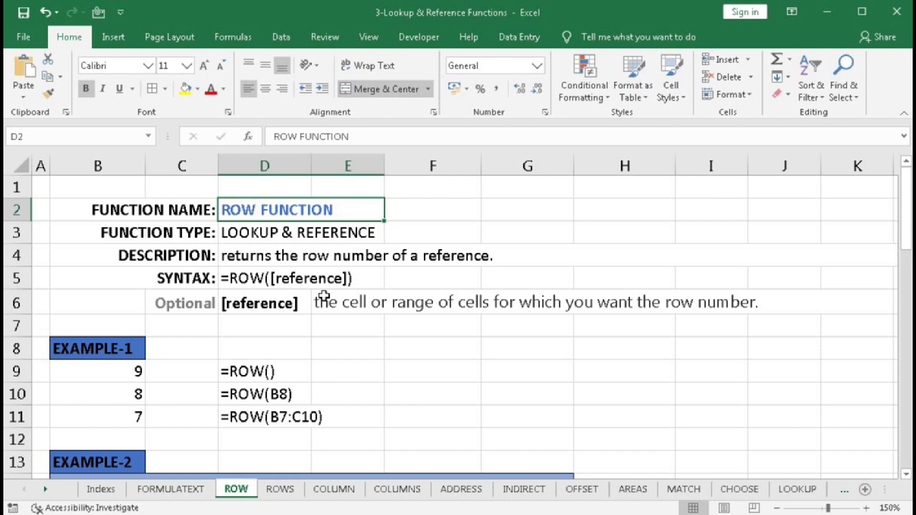
Step: Look through the ROW function's syntax and its worked examples, from Example-1 down to Example-4, on the ROW sheet
{"action": "scroll", "coordinate": [318, 303], "scroll_direction": "down", "scroll_amount": 1}
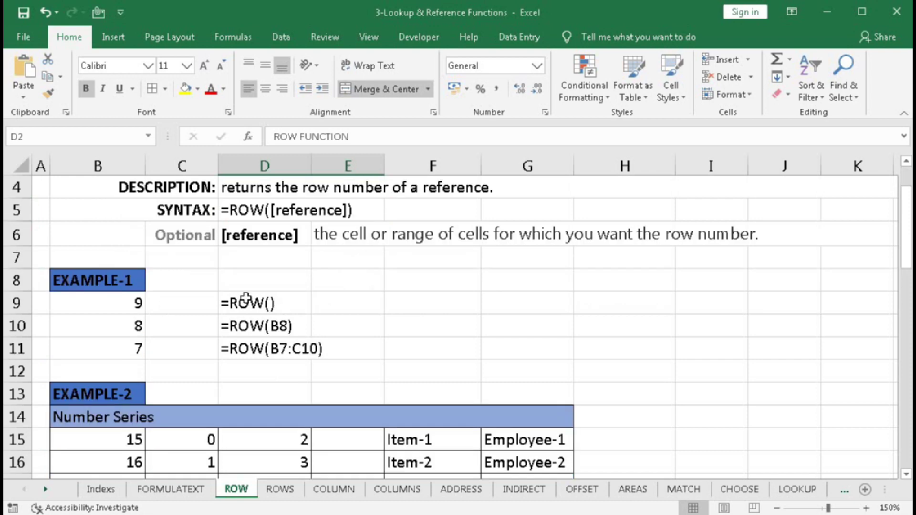
{"action": "scroll", "coordinate": [225, 324], "scroll_direction": "down", "scroll_amount": 3}
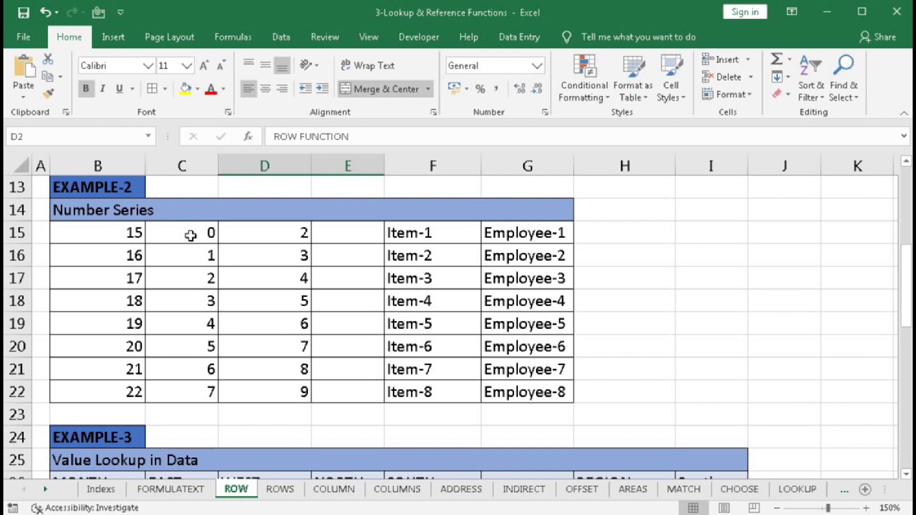
{"action": "scroll", "coordinate": [215, 307], "scroll_direction": "down", "scroll_amount": 3}
{"action": "scroll", "coordinate": [216, 313], "scroll_direction": "down", "scroll_amount": 1}
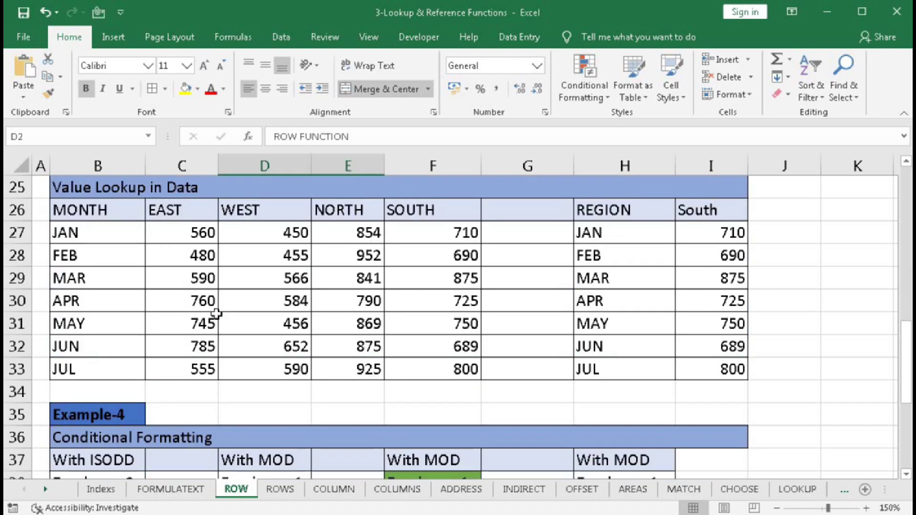
{"action": "scroll", "coordinate": [216, 313], "scroll_direction": "up", "scroll_amount": 1}
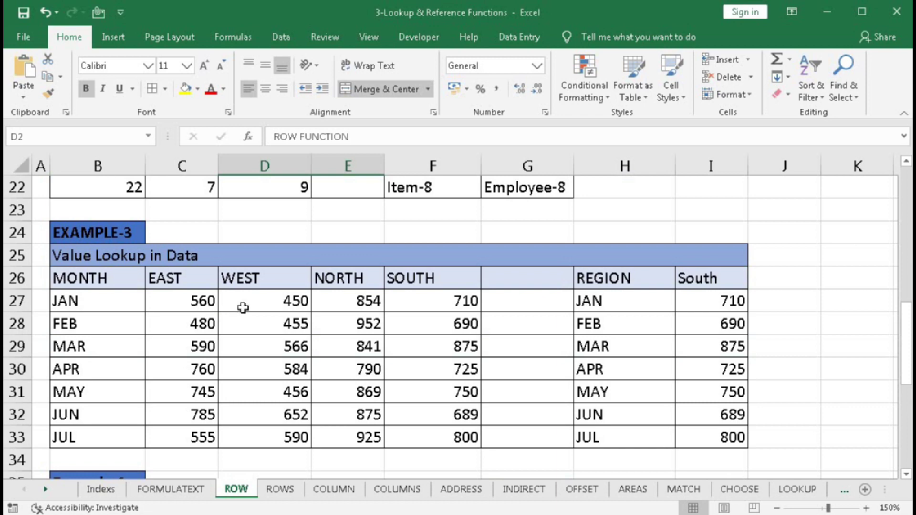
{"action": "scroll", "coordinate": [451, 323], "scroll_direction": "down", "scroll_amount": 3}
{"action": "scroll", "coordinate": [450, 323], "scroll_direction": "down", "scroll_amount": 1}
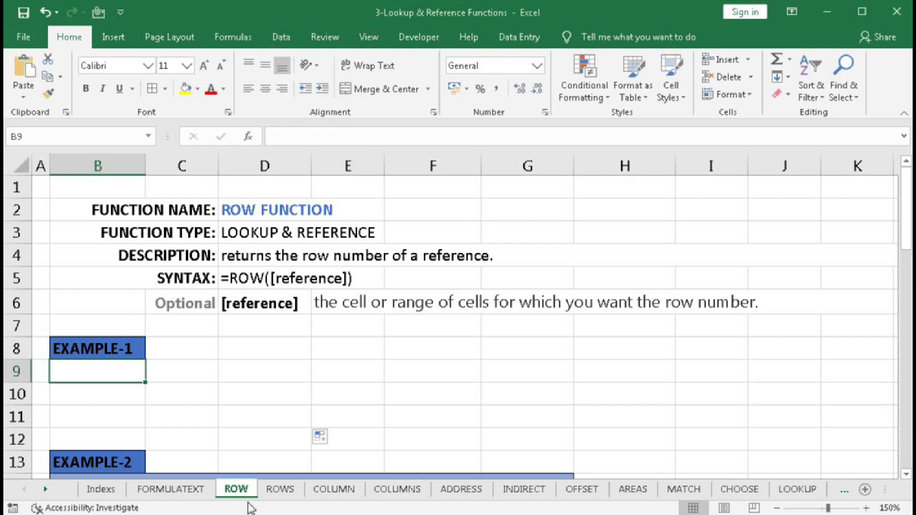
Step: Enter the formula =ROW() without a reference in cell B9 under EXAMPLE-1
{"action": "type", "text": "=R"}
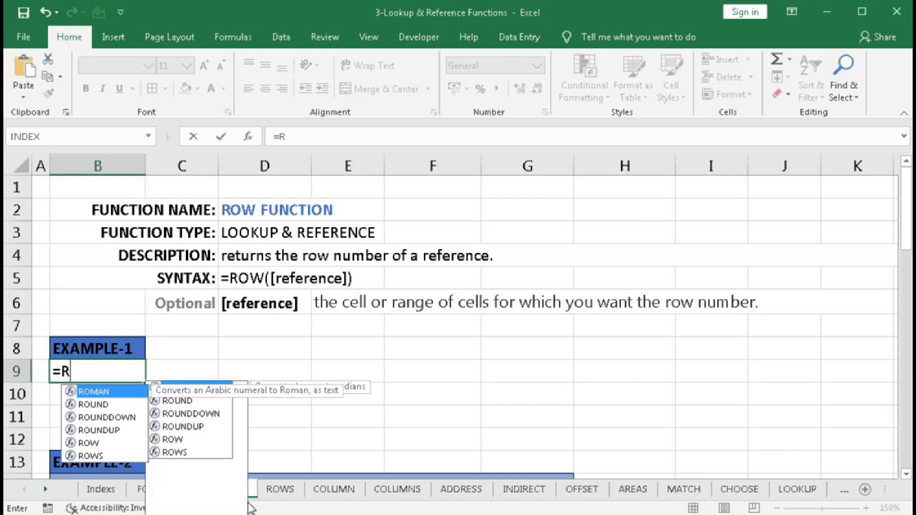
{"action": "type", "text": "OW("}
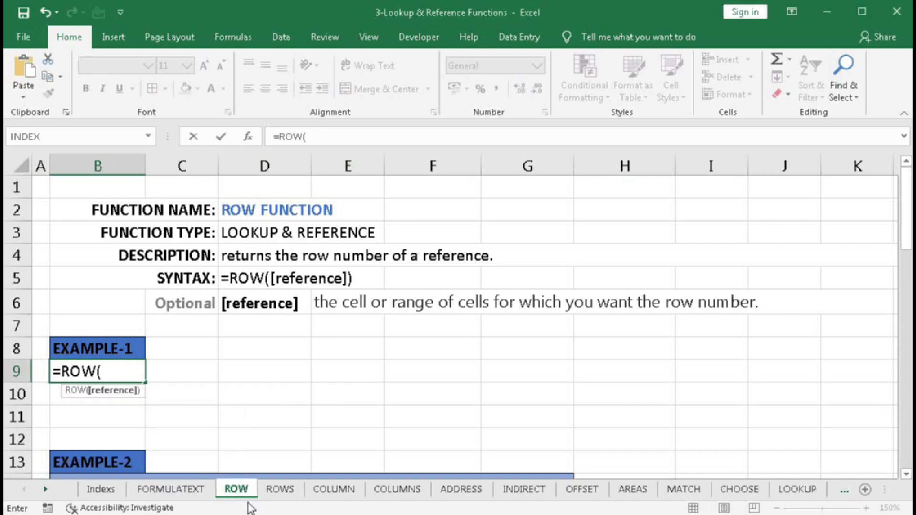
{"action": "type", "text": ")"}
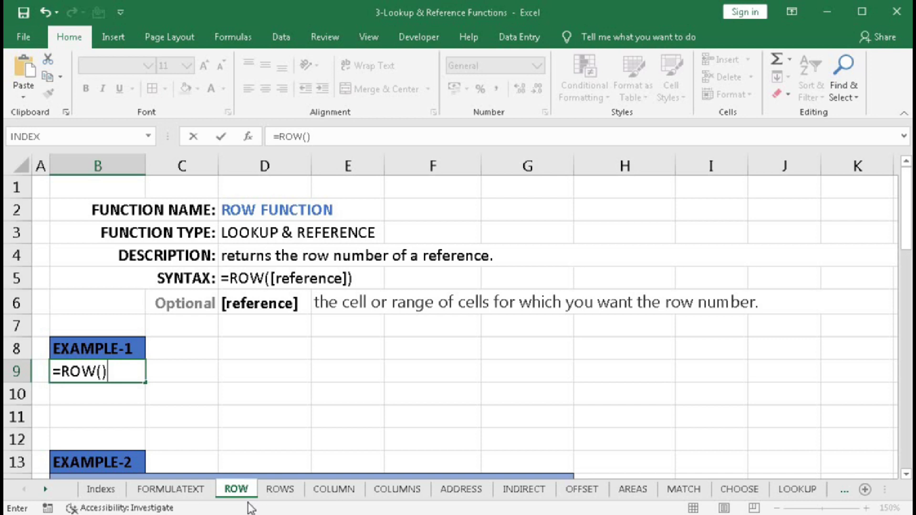
{"action": "key", "text": "Return"}
{"action": "left_click", "coordinate": [100, 368]}
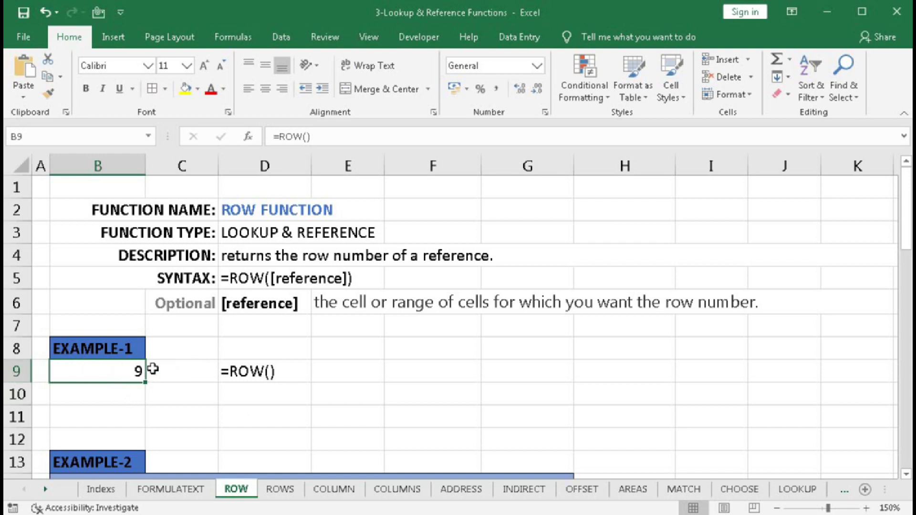
Step: Enter the formula =ROW(H2) in cell B10 to get the row number of a single cell
{"action": "left_click", "coordinate": [112, 395]}
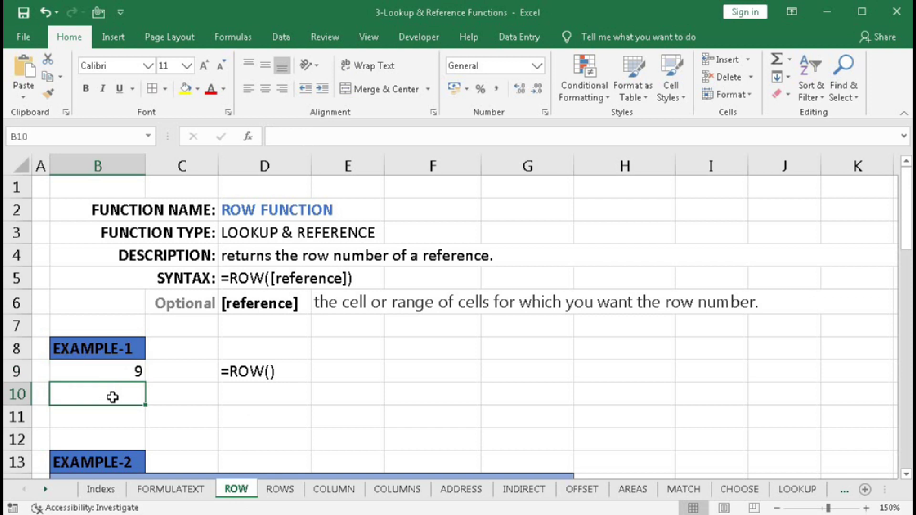
{"action": "type", "text": "="}
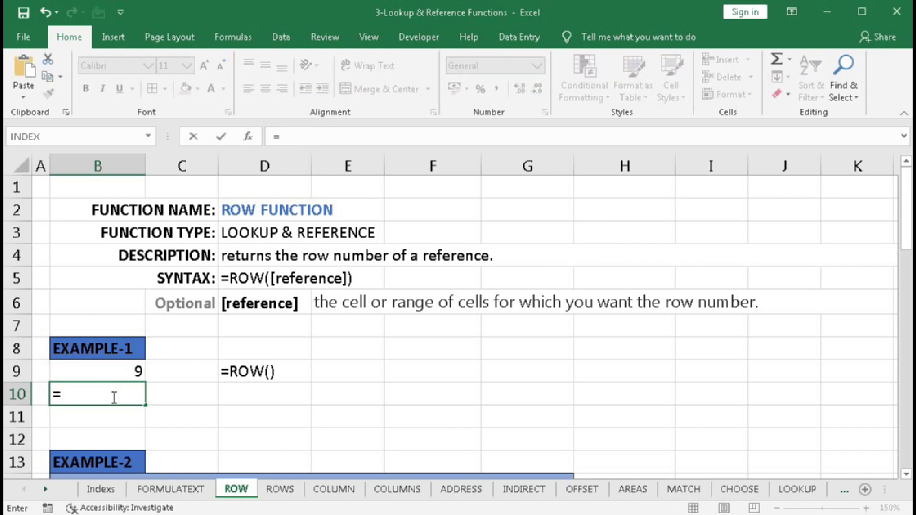
{"action": "type", "text": "ROW"}
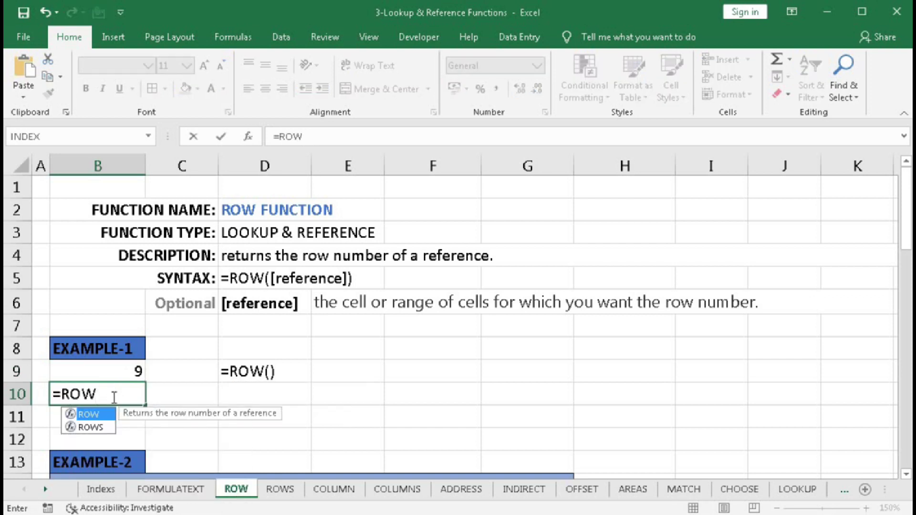
{"action": "type", "text": "*"}
{"action": "key", "text": "BackSpace"}
{"action": "type", "text": "("}
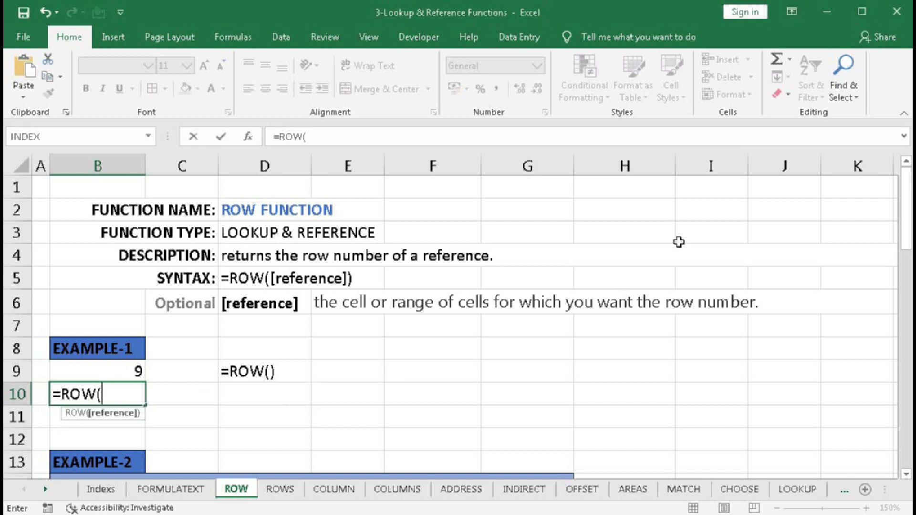
{"action": "left_click", "coordinate": [660, 212]}
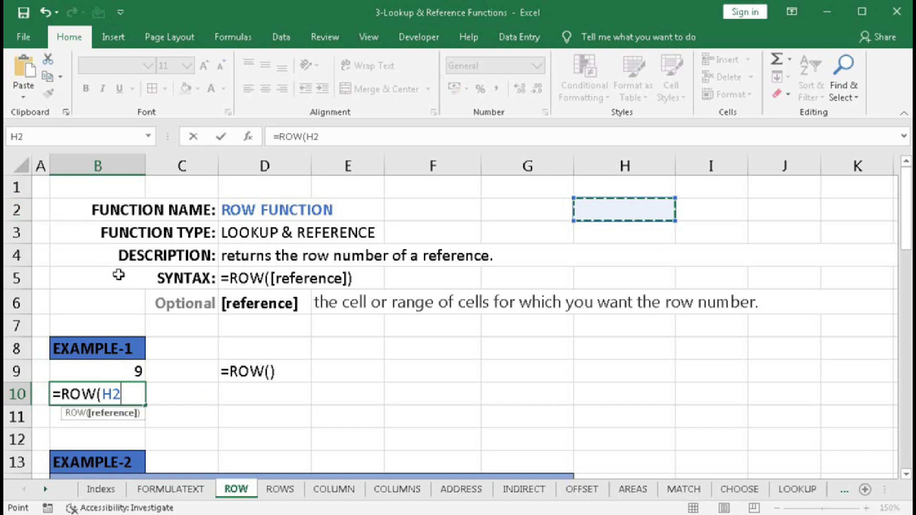
{"action": "type", "text": ")"}
{"action": "key", "text": "Return"}
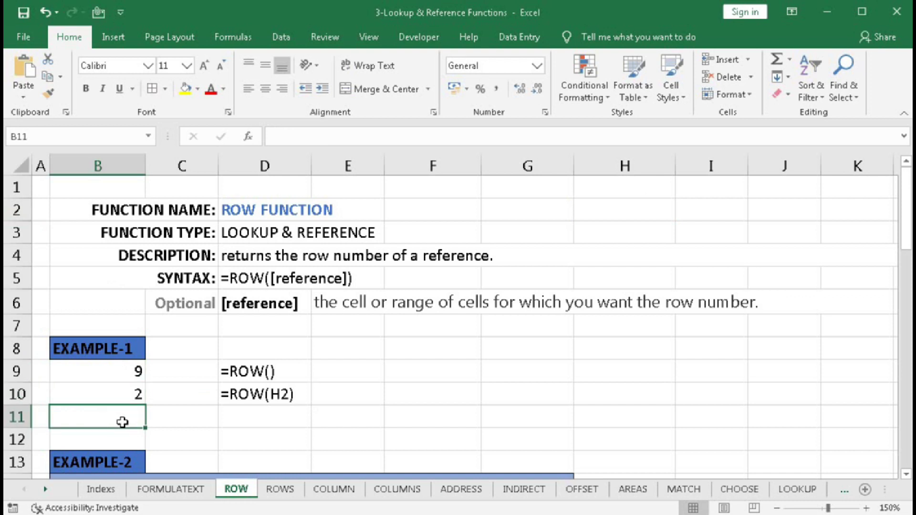
Step: Enter the formula =ROW(F7:F11) in cell B11 to apply ROW to a range of cells
{"action": "type", "text": "=R"}
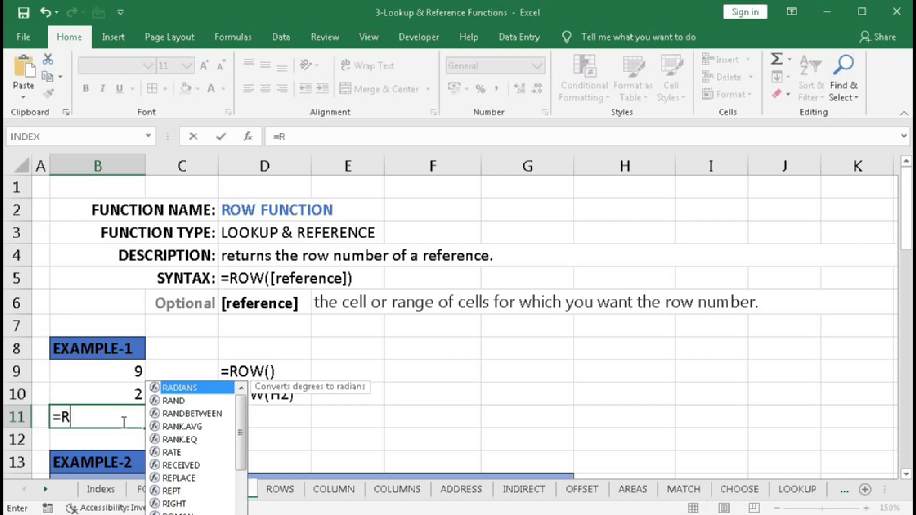
{"action": "type", "text": "OW("}
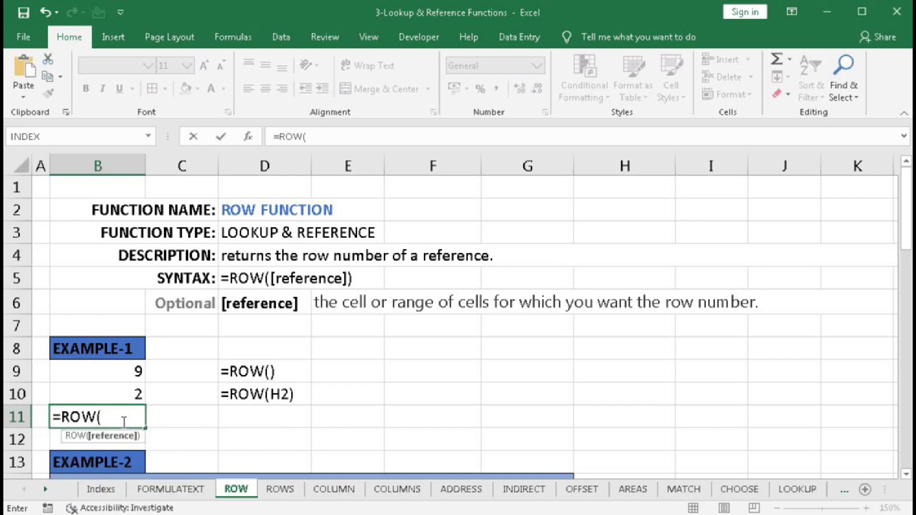
{"action": "left_click_drag", "start_coordinate": [432, 330], "coordinate": [422, 417]}
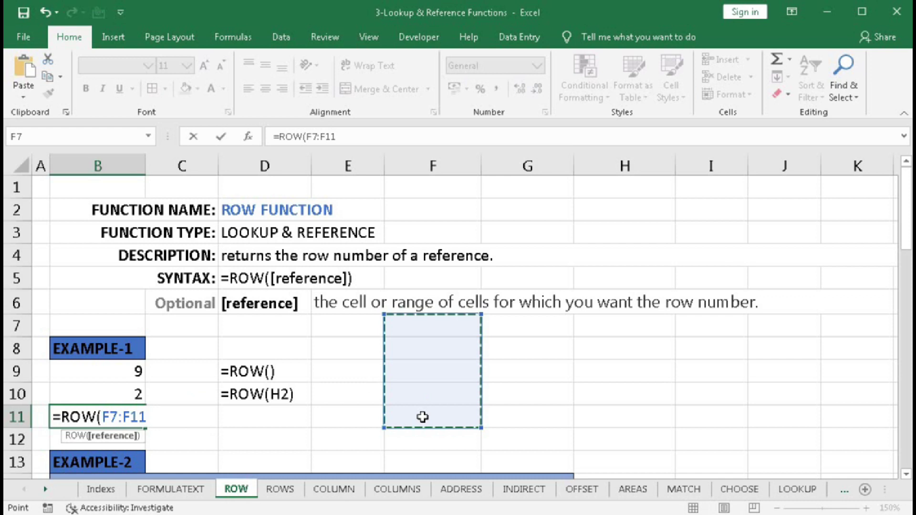
{"action": "type", "text": ")"}
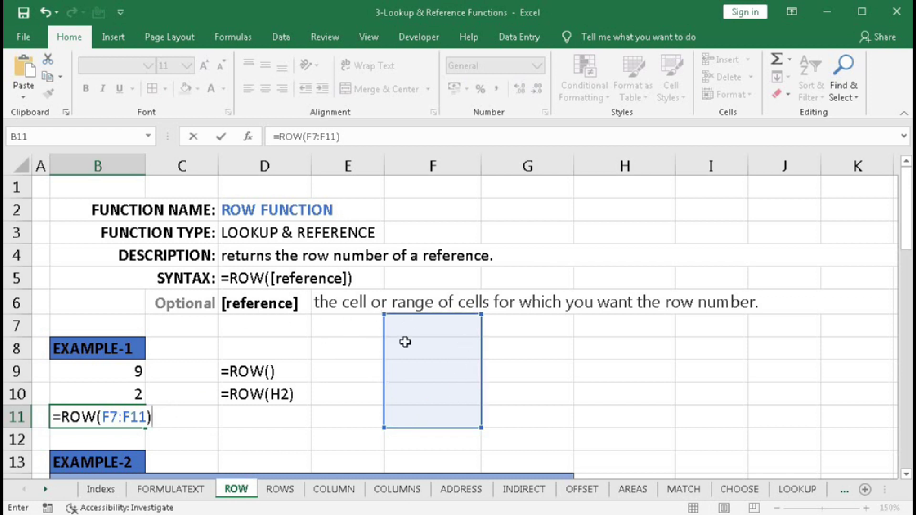
{"action": "key", "text": "Return"}
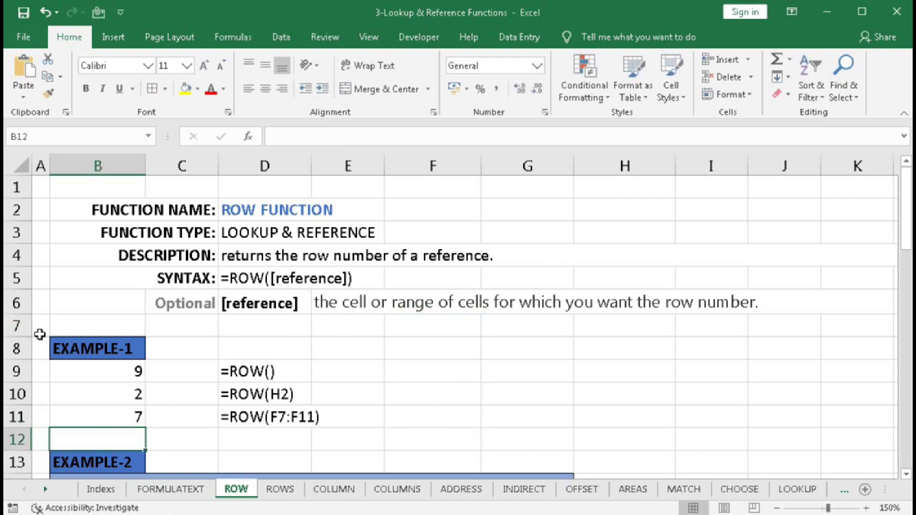
{"action": "left_click", "coordinate": [96, 414]}
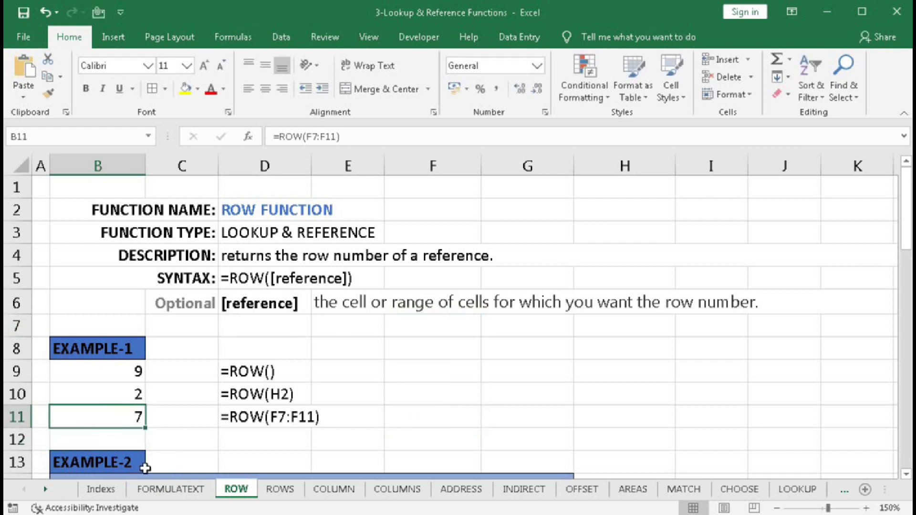
Step: Review the ROW formulas in cells B9, B10 and B11 and their reference arguments without changing them
{"action": "double_click", "coordinate": [122, 373]}
{"action": "left_click", "coordinate": [101, 372]}
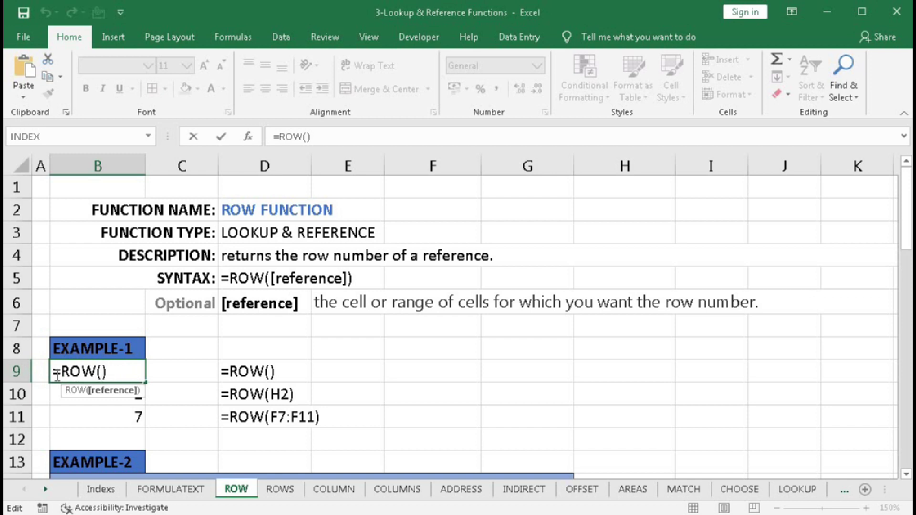
{"action": "key", "text": "Return"}
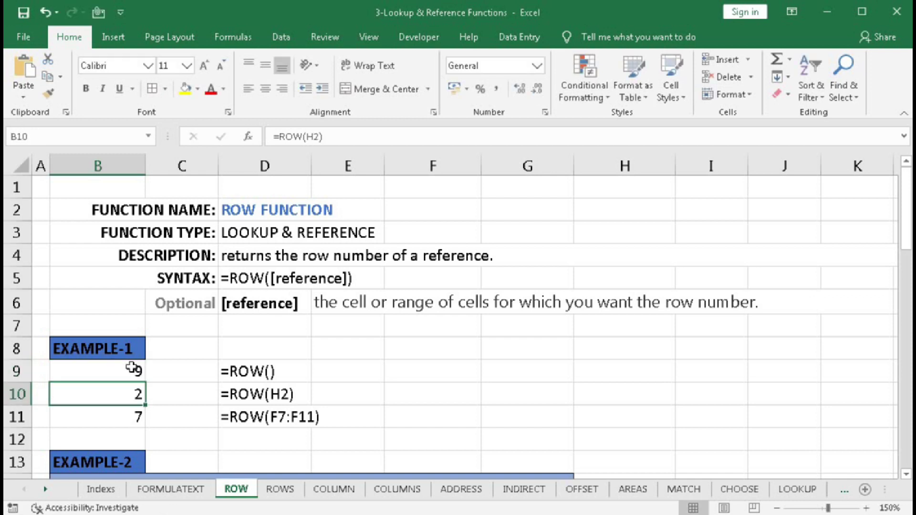
{"action": "double_click", "coordinate": [113, 394]}
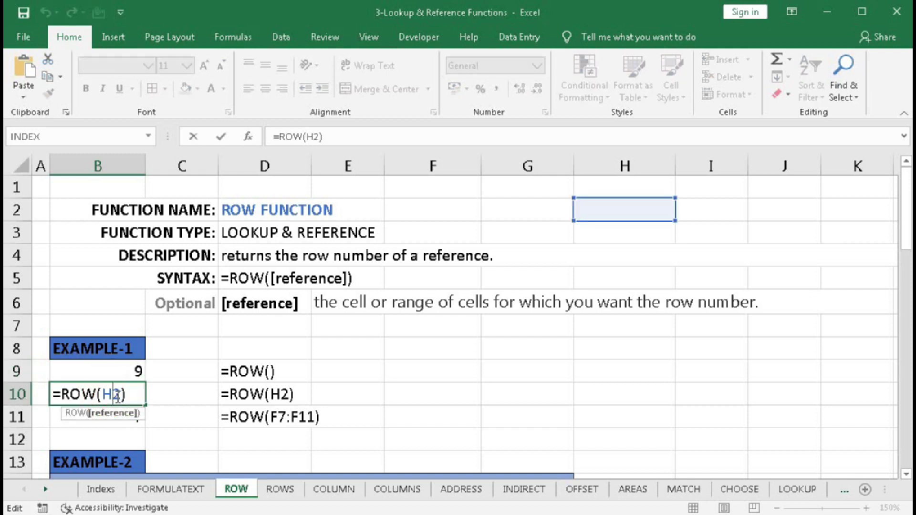
{"action": "left_click_drag", "start_coordinate": [102, 396], "coordinate": [114, 423]}
{"action": "key", "text": "Return"}
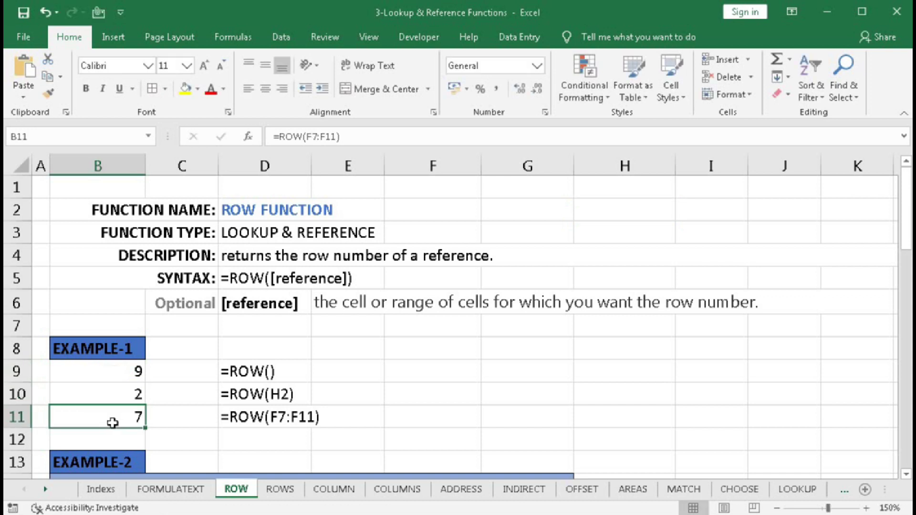
{"action": "double_click", "coordinate": [113, 419]}
{"action": "left_click_drag", "start_coordinate": [104, 420], "coordinate": [147, 417]}
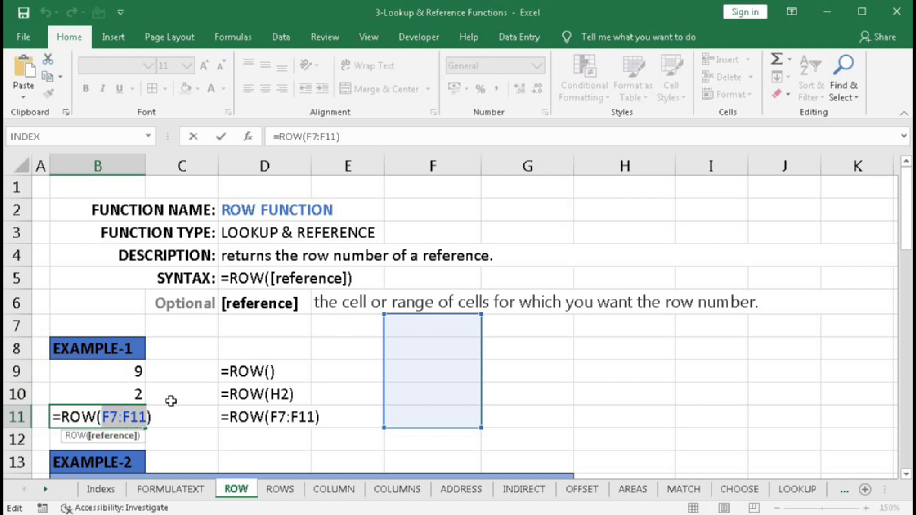
{"action": "key", "text": "Return"}
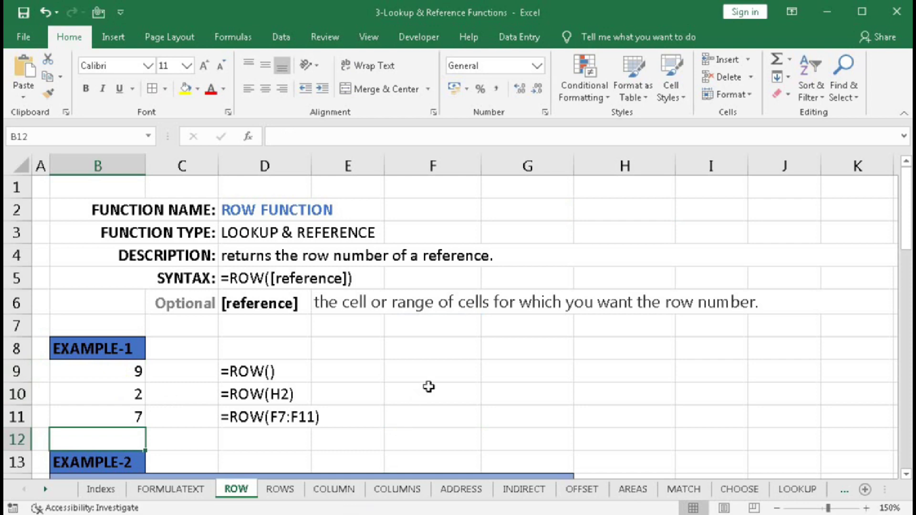
Step: Enter the formula =ROW() in B15, the first cell of the Number Series table under EXAMPLE-2
{"action": "scroll", "coordinate": [378, 328], "scroll_direction": "down", "scroll_amount": 4}
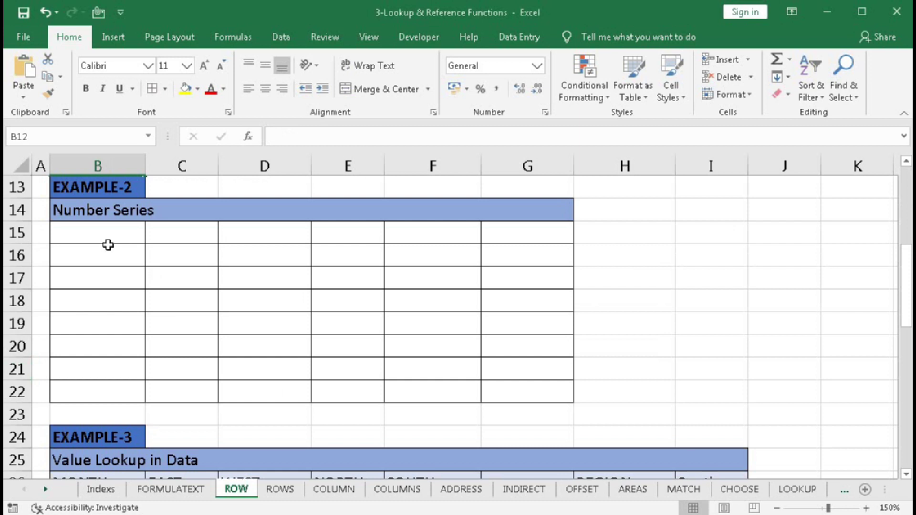
{"action": "left_click", "coordinate": [97, 233]}
{"action": "type", "text": "="}
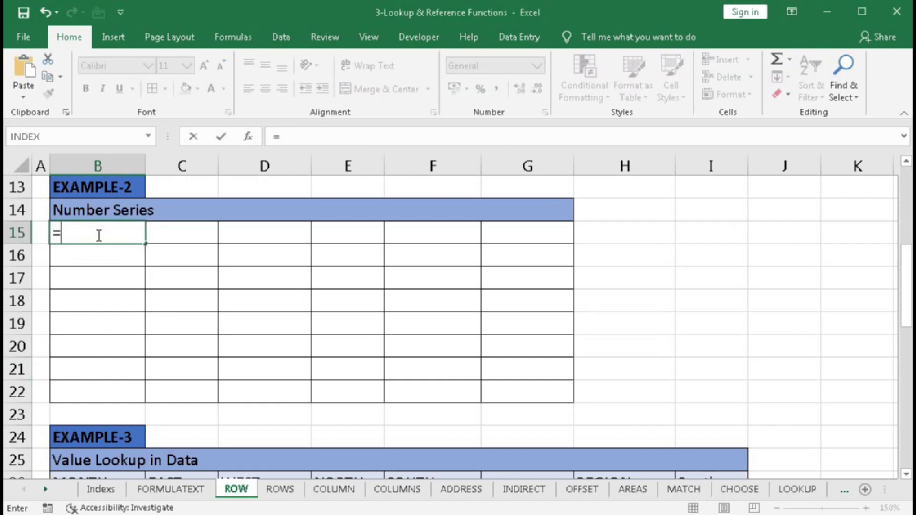
{"action": "type", "text": "ROW()"}
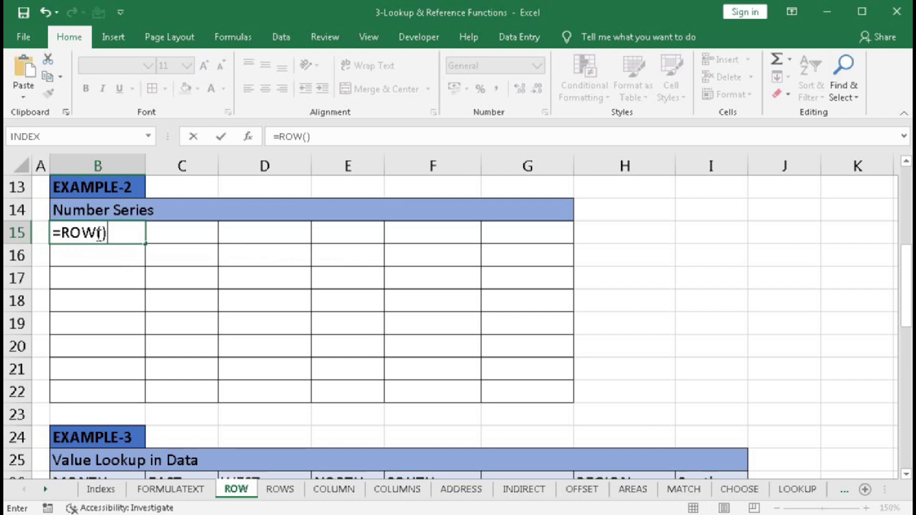
{"action": "key", "text": "Return"}
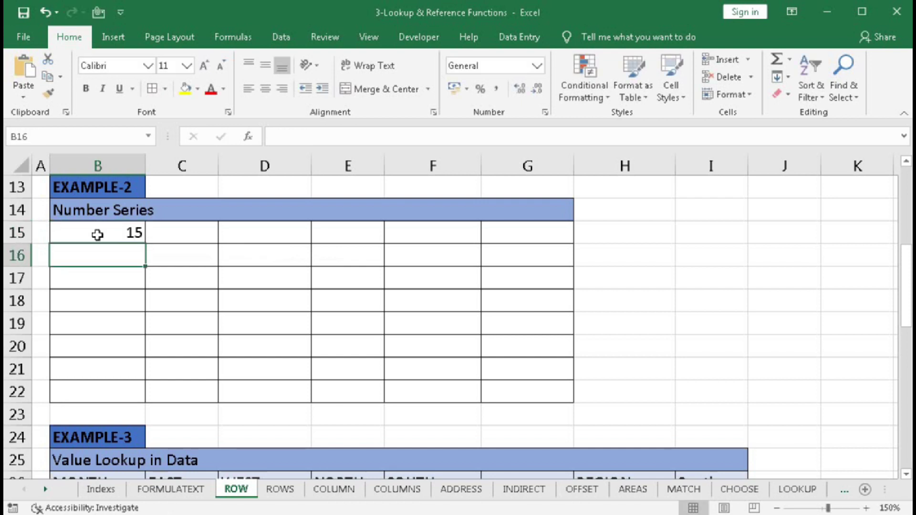
Step: Fill the ROW formula from B15 down to B22 and open the copied formula in B16 for inspection
{"action": "left_click", "coordinate": [98, 234]}
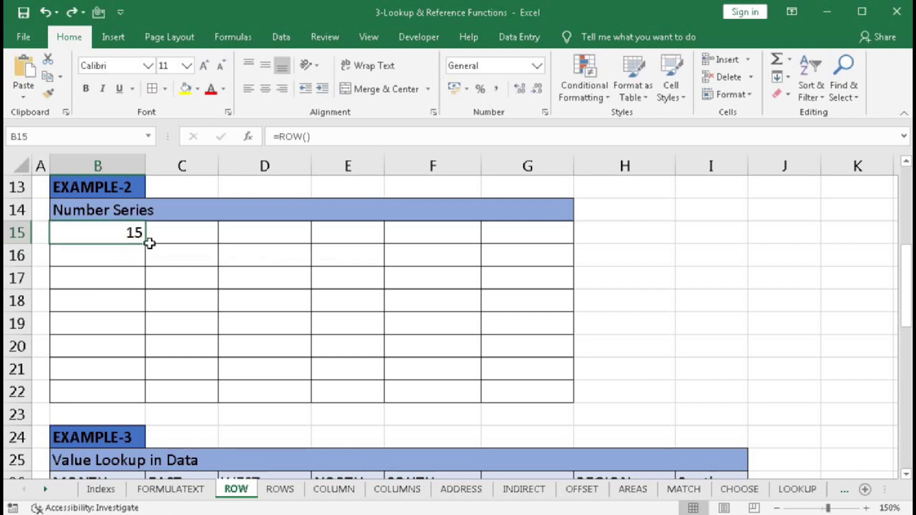
{"action": "left_click_drag", "start_coordinate": [144, 245], "coordinate": [142, 396]}
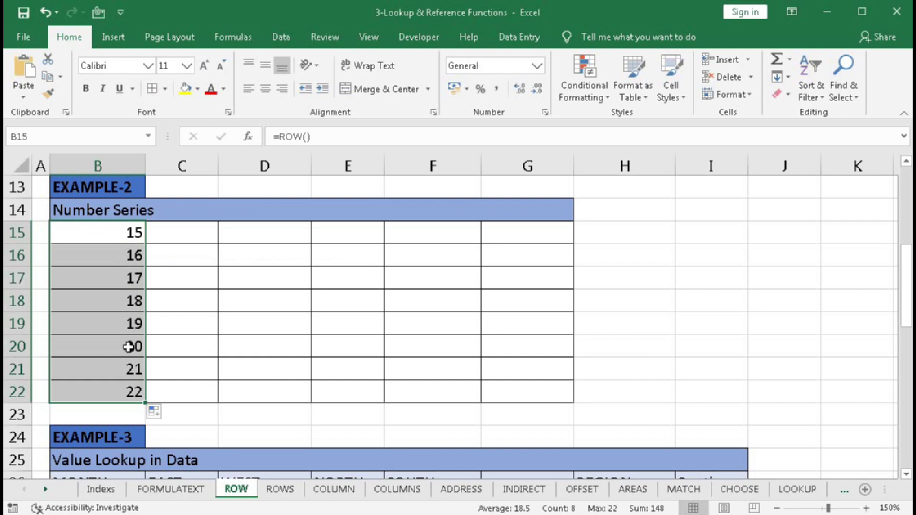
{"action": "left_click", "coordinate": [103, 239]}
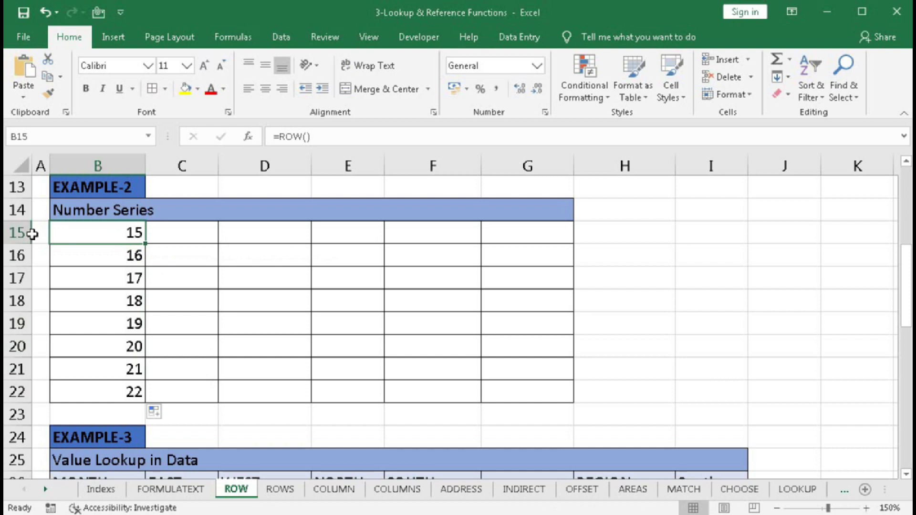
{"action": "double_click", "coordinate": [93, 250]}
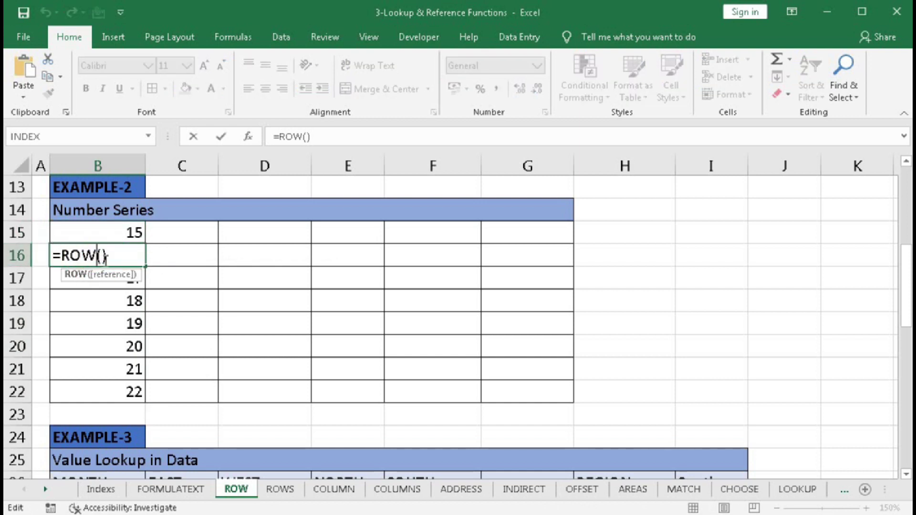
Step: Enter the formula =ROW()-15 in C15 of the Number Series table and fill it down to C22
{"action": "key", "text": "Escape"}
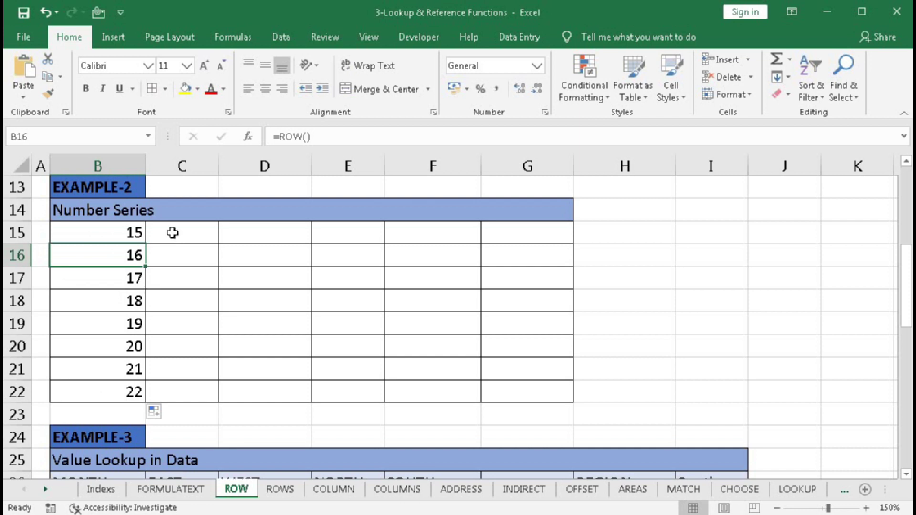
{"action": "left_click", "coordinate": [194, 238]}
{"action": "type", "text": "=R"}
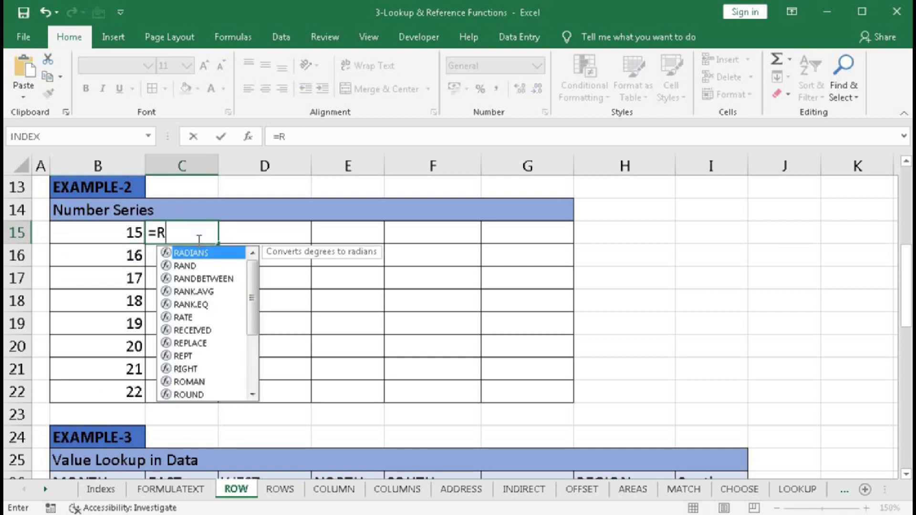
{"action": "type", "text": "OW()-"}
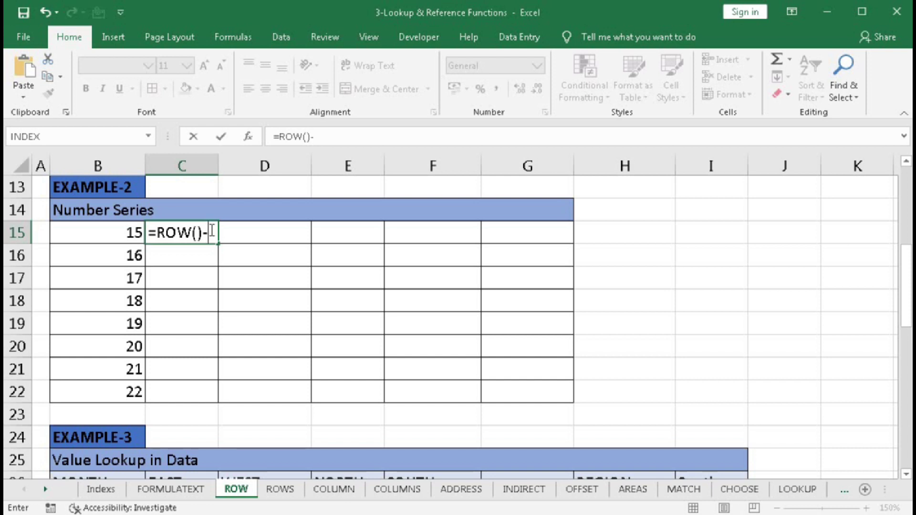
{"action": "type", "text": "15"}
{"action": "key", "text": "Return"}
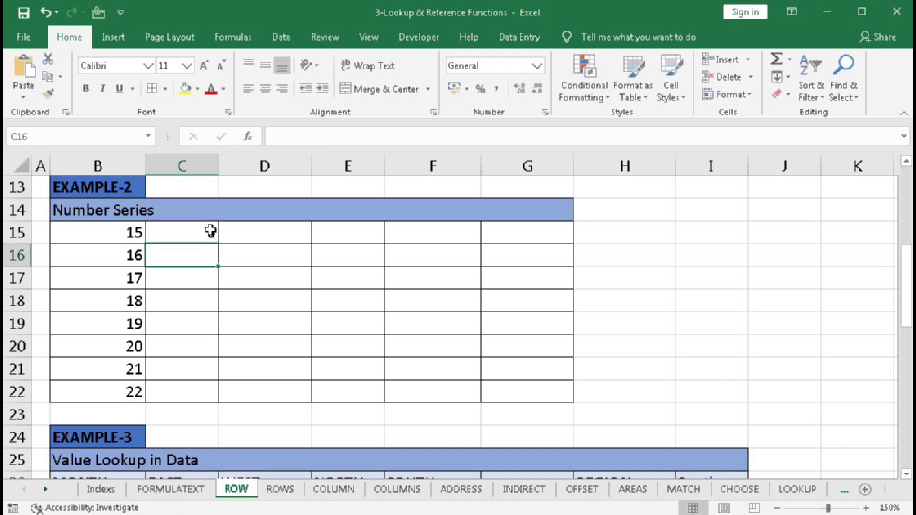
{"action": "left_click", "coordinate": [213, 236]}
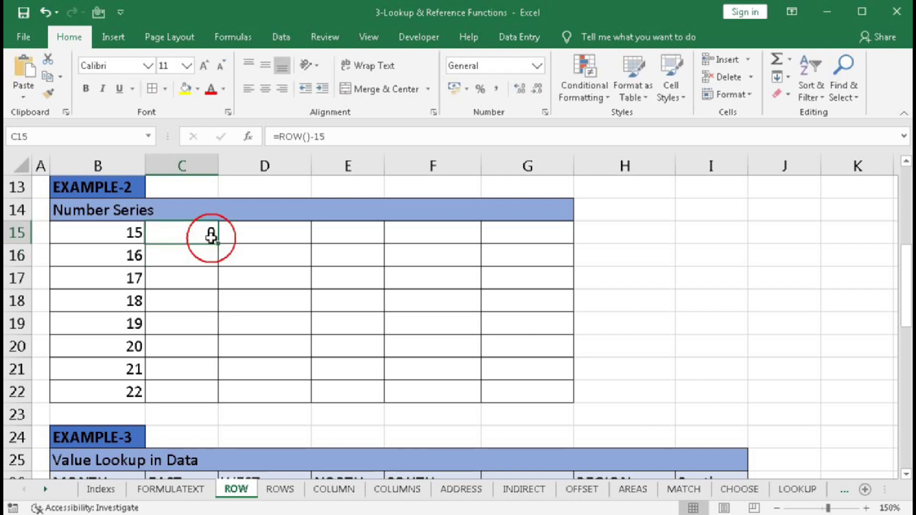
{"action": "left_click_drag", "start_coordinate": [218, 243], "coordinate": [215, 400]}
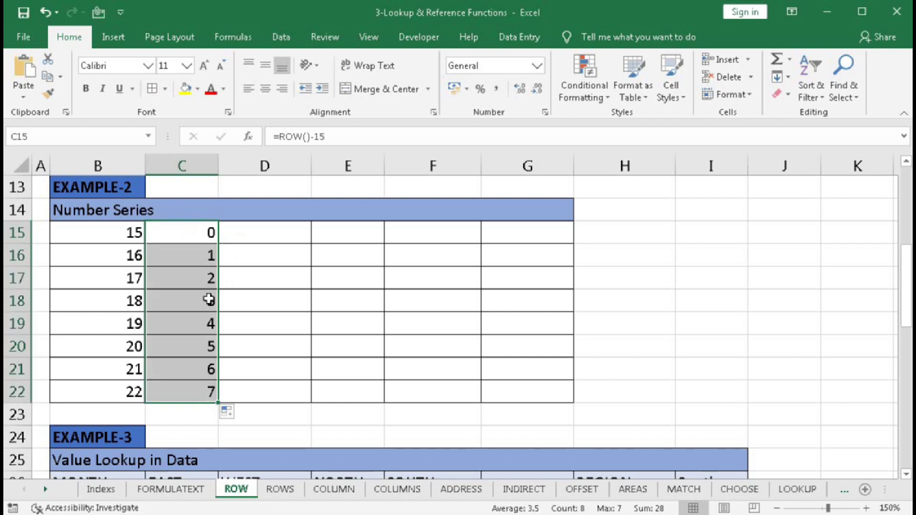
Step: Replace the constant in C15 with an absolute reference, making it =ROW()-ROW($C$15), and fill it down to C22
{"action": "double_click", "coordinate": [202, 235]}
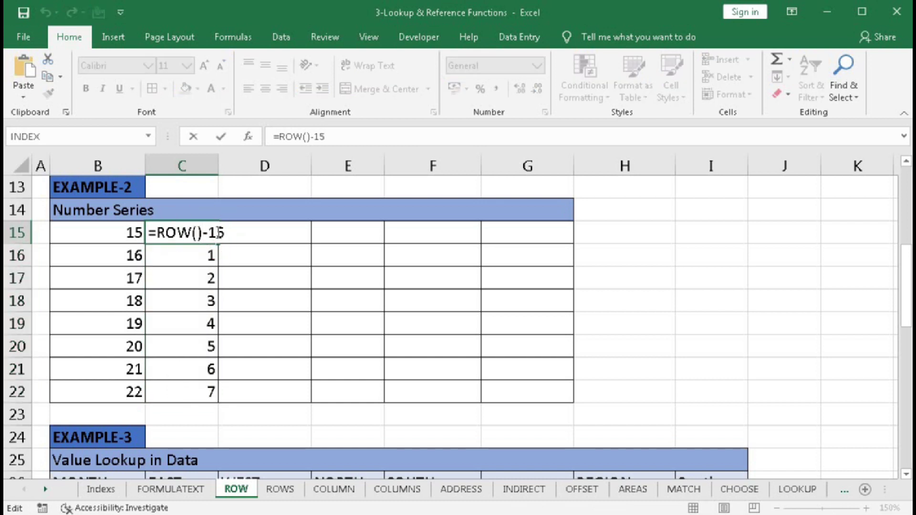
{"action": "left_click_drag", "start_coordinate": [208, 233], "coordinate": [237, 231]}
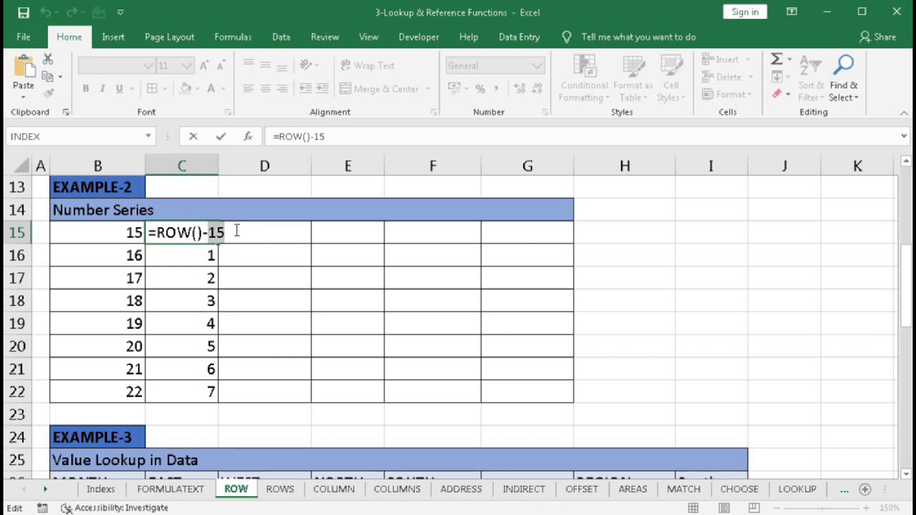
{"action": "type", "text": "ROW"}
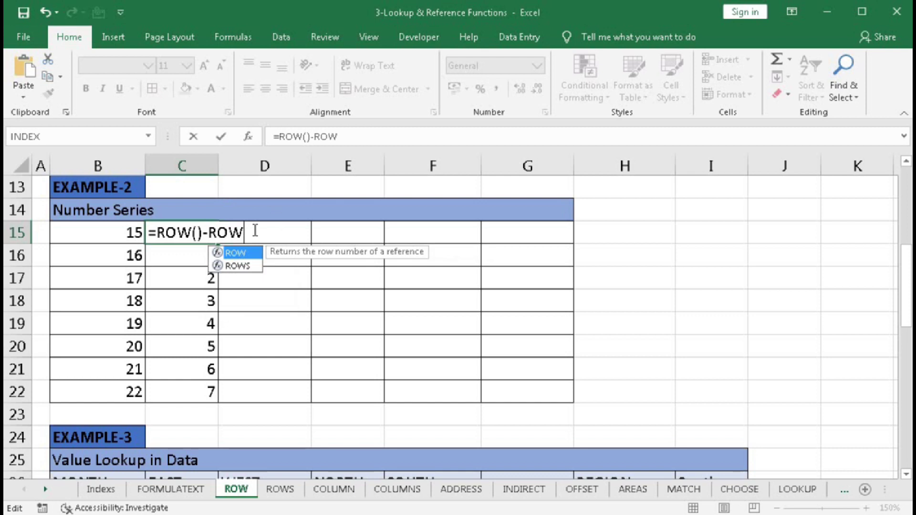
{"action": "type", "text": "("}
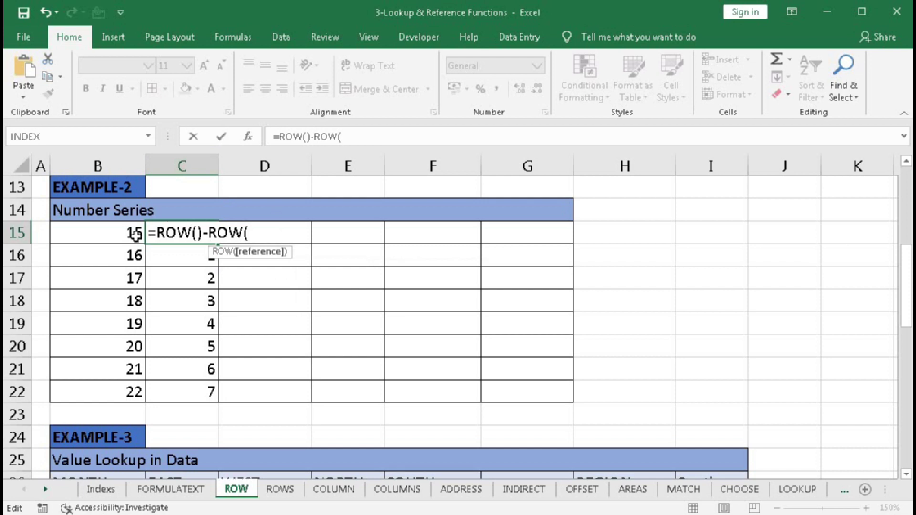
{"action": "type", "text": "c15"}
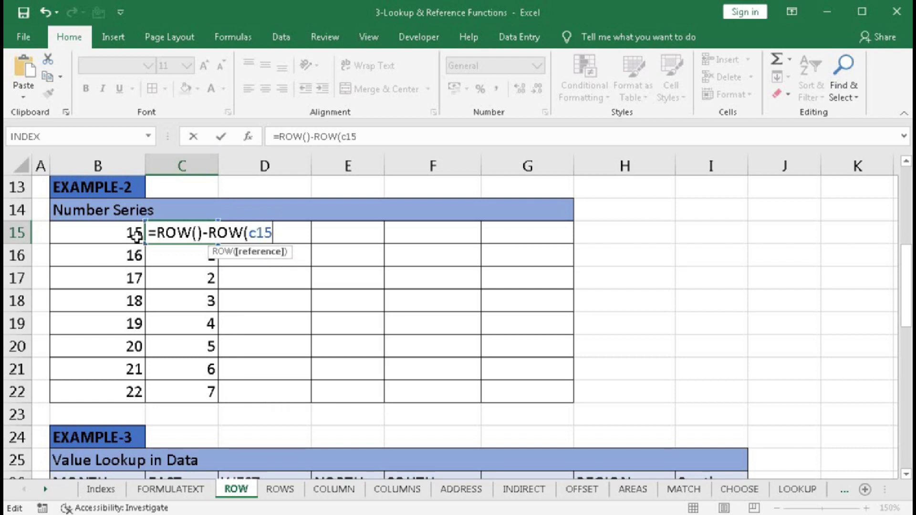
{"action": "key", "text": "F4"}
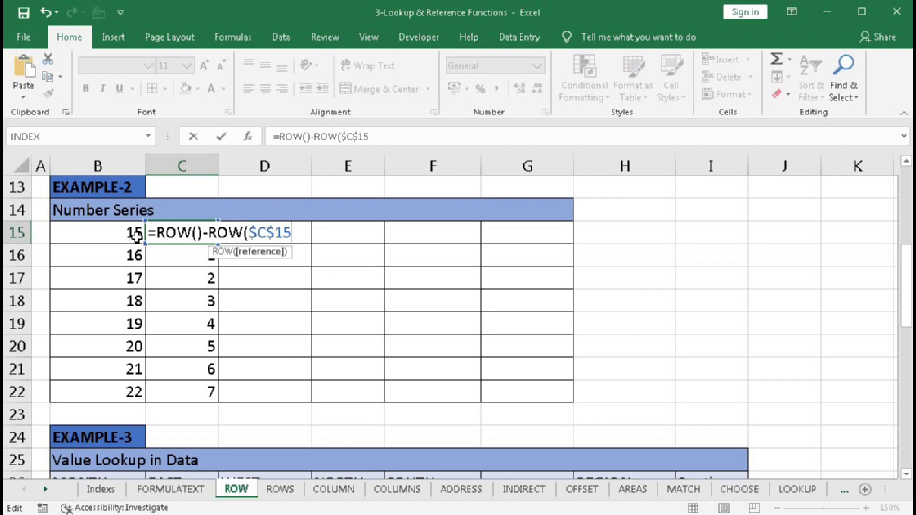
{"action": "type", "text": ")"}
{"action": "key", "text": "Return"}
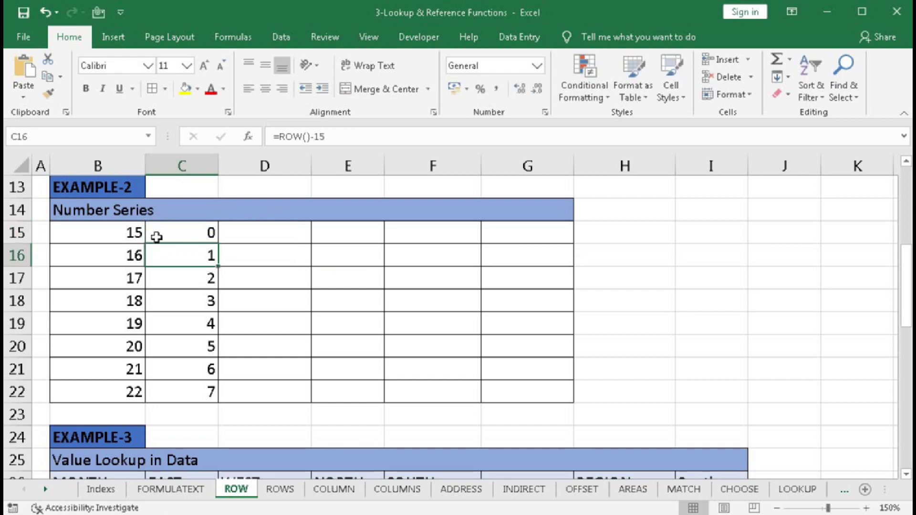
{"action": "left_click", "coordinate": [182, 230]}
{"action": "left_click_drag", "start_coordinate": [219, 243], "coordinate": [209, 395]}
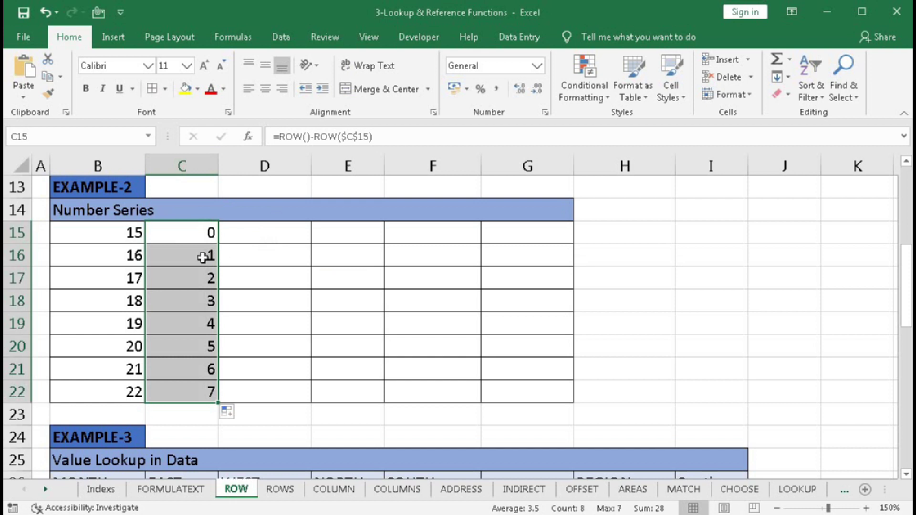
Step: Enter the formula =ROW()-ROW(B14) in D15, referring to the Number Series header, and fill it down to D22
{"action": "left_click", "coordinate": [266, 229]}
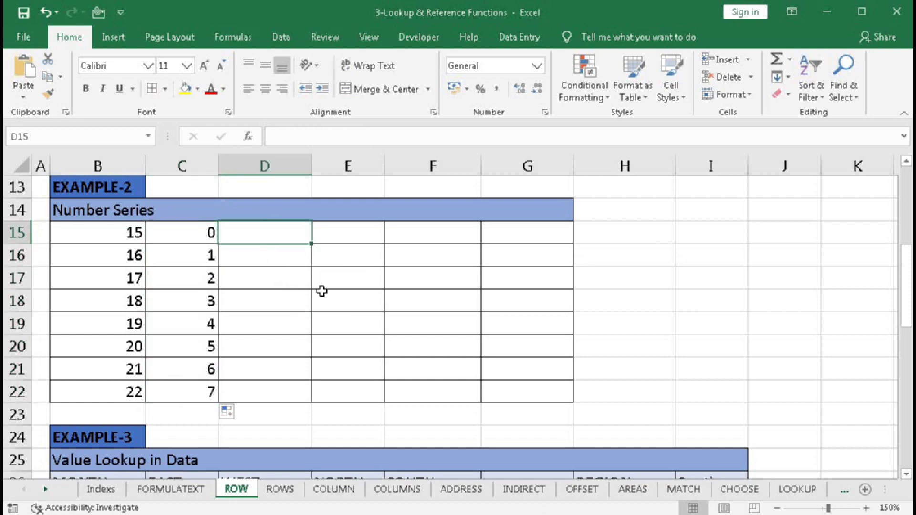
{"action": "type", "text": "="}
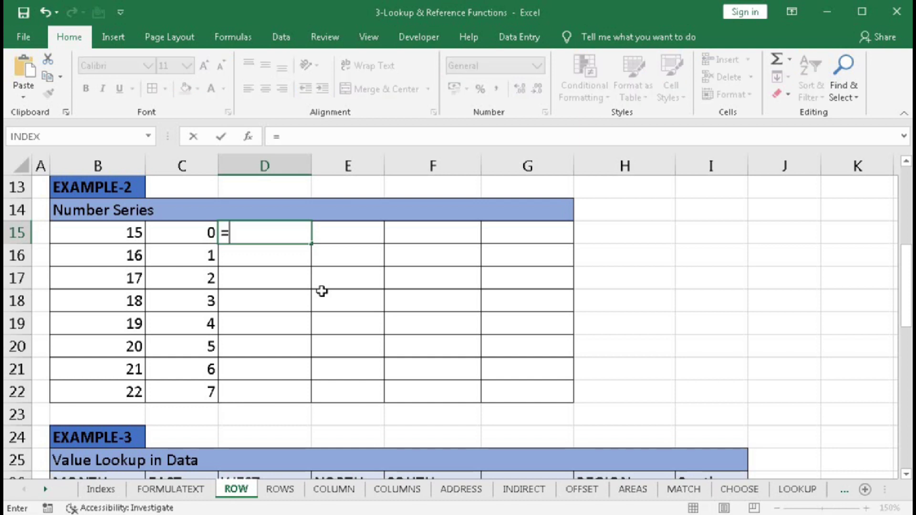
{"action": "type", "text": "ROW("}
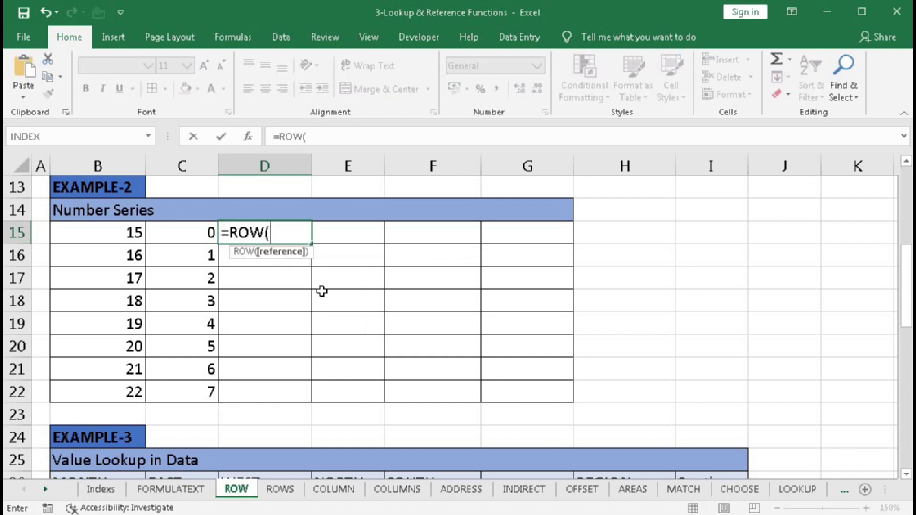
{"action": "type", "text": ")-ROW("}
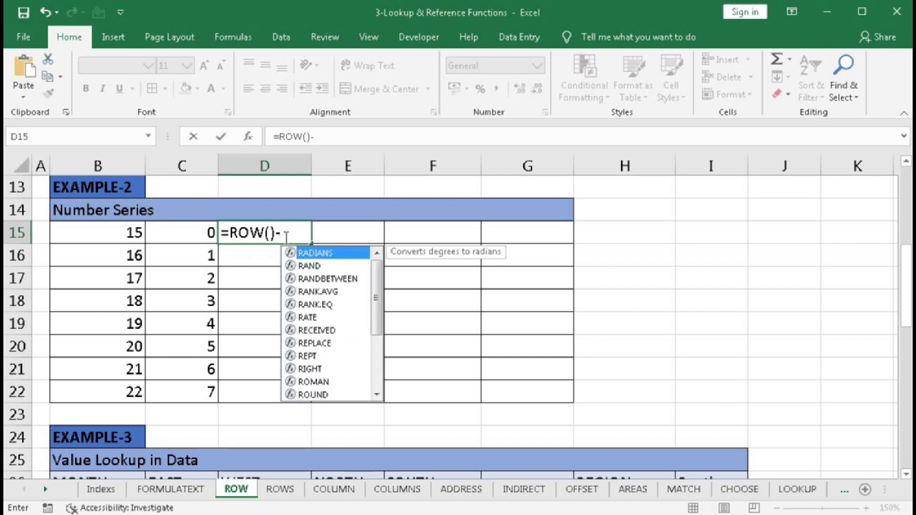
{"action": "left_click", "coordinate": [292, 208]}
{"action": "type", "text": ")"}
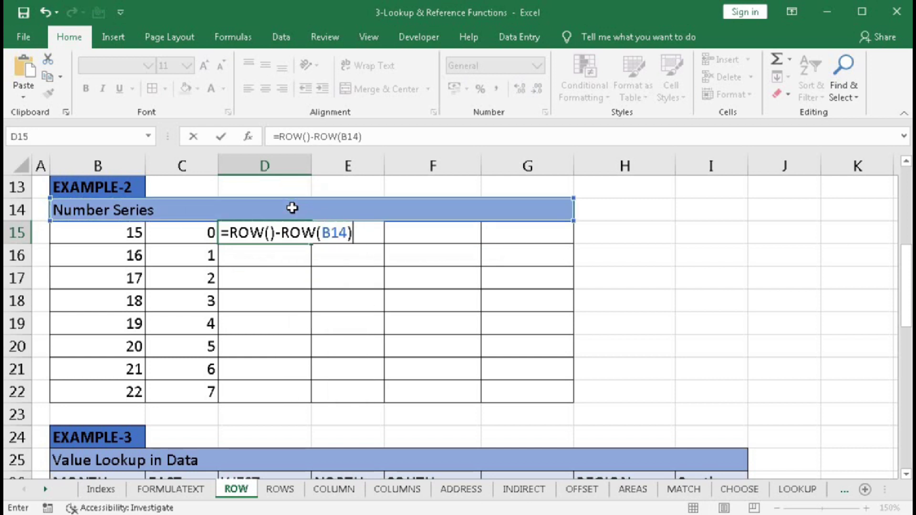
{"action": "left_click_drag", "start_coordinate": [230, 233], "coordinate": [360, 233]}
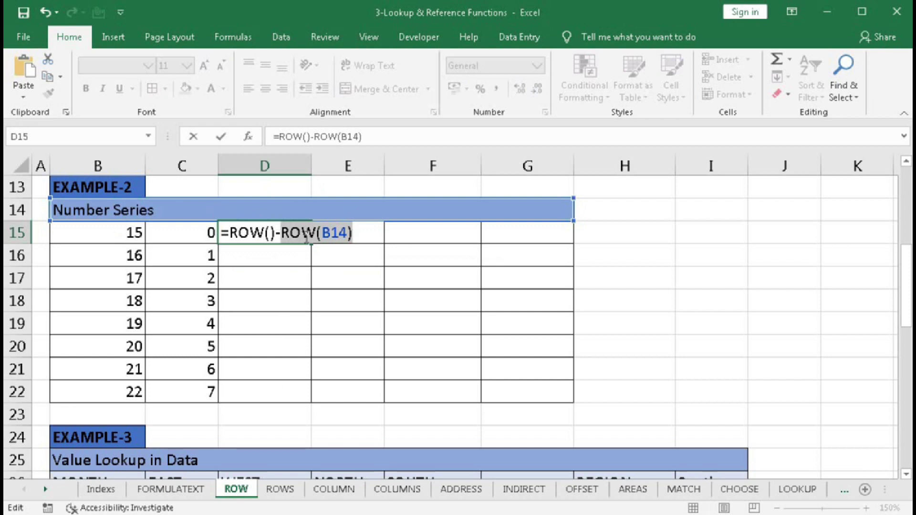
{"action": "key", "text": "Return"}
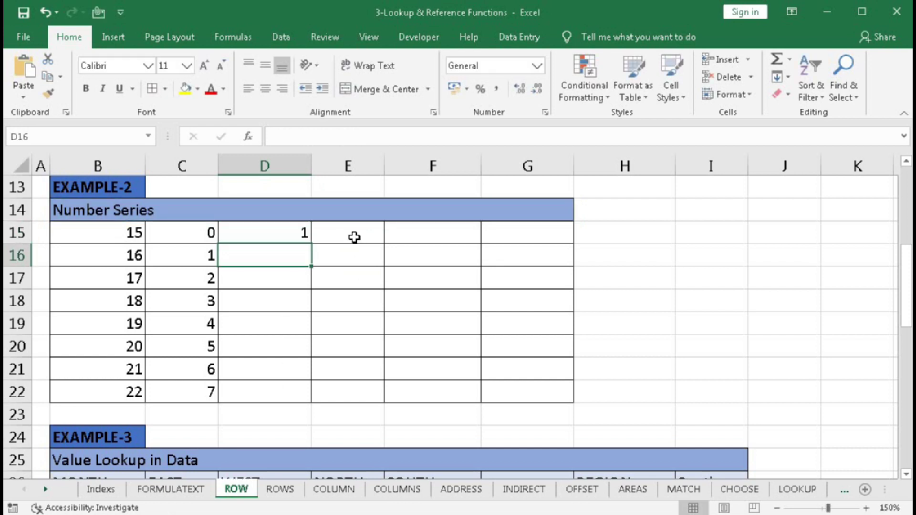
{"action": "left_click", "coordinate": [298, 234]}
{"action": "left_click_drag", "start_coordinate": [311, 244], "coordinate": [293, 396]}
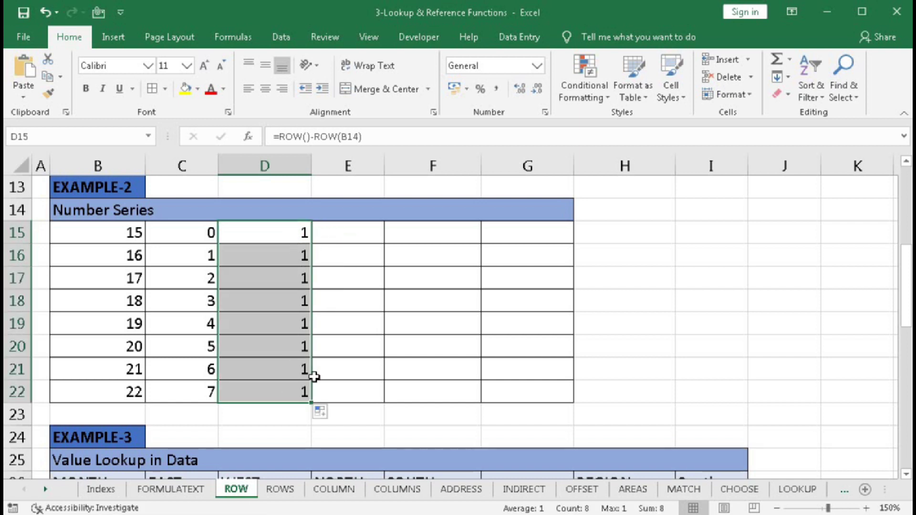
Step: Make the header reference in D15 absolute, giving =ROW()-ROW($B$14), and refill the formula down to D22
{"action": "double_click", "coordinate": [291, 233]}
{"action": "left_click_drag", "start_coordinate": [320, 234], "coordinate": [344, 237]}
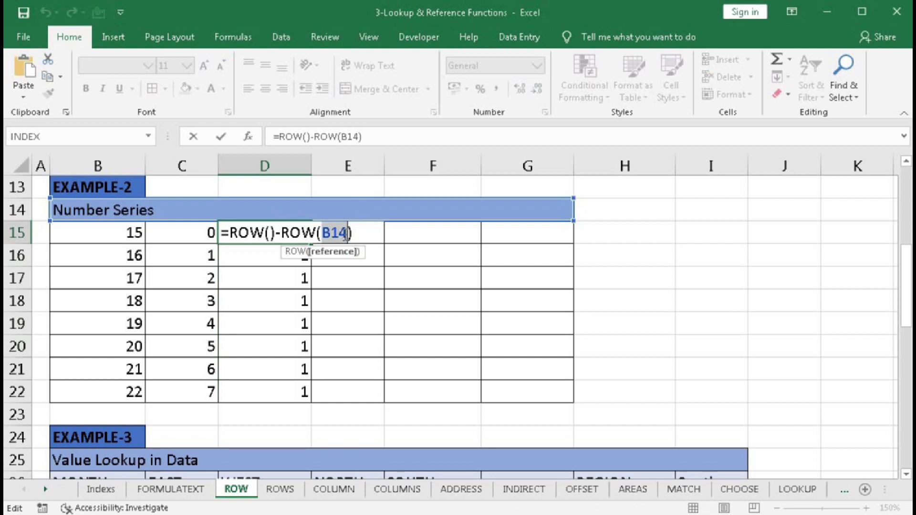
{"action": "key", "text": "F4"}
{"action": "key", "text": "Return"}
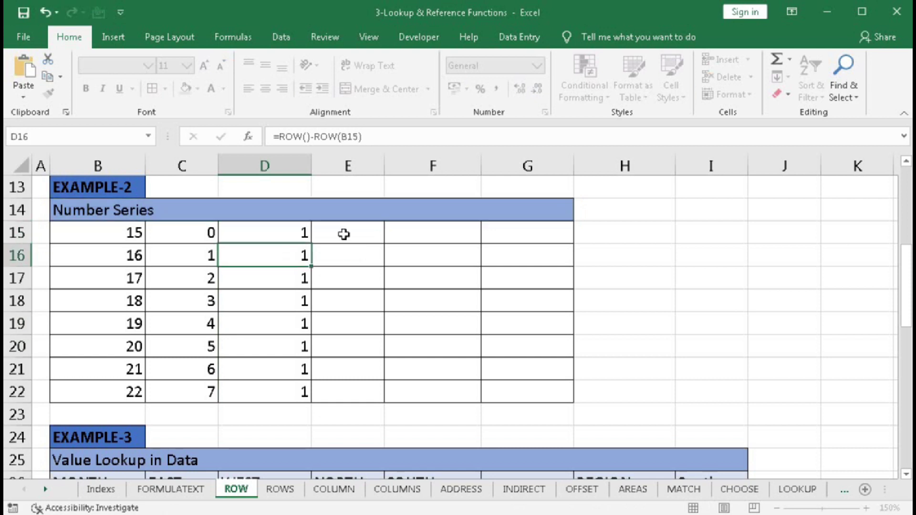
{"action": "left_click", "coordinate": [303, 232]}
{"action": "left_click_drag", "start_coordinate": [310, 243], "coordinate": [295, 397]}
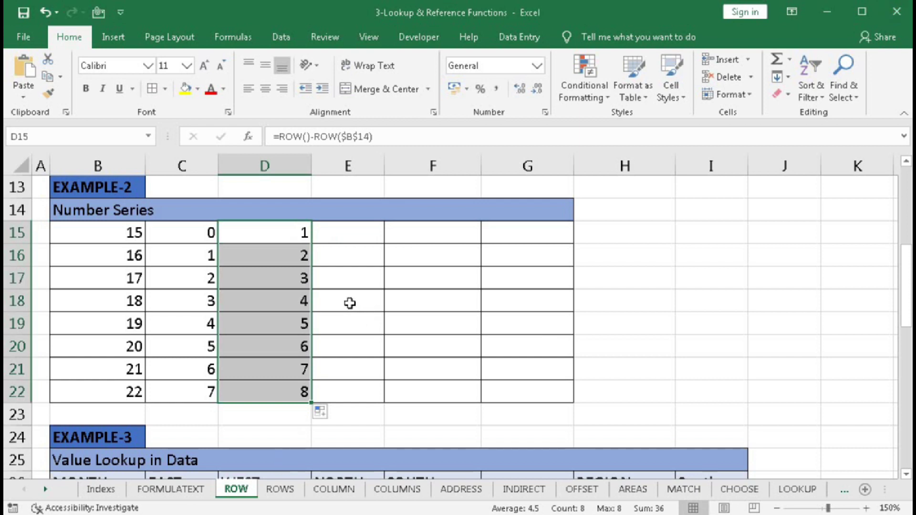
Step: Enter the formula =ROW()-ROW($E$13) in E15 and fill it down to E22
{"action": "left_click", "coordinate": [350, 235]}
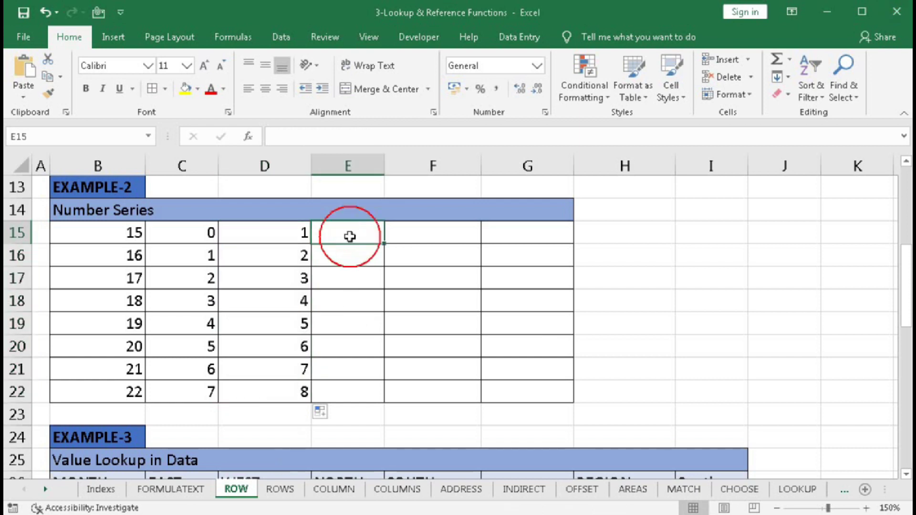
{"action": "type", "text": "=ROW("}
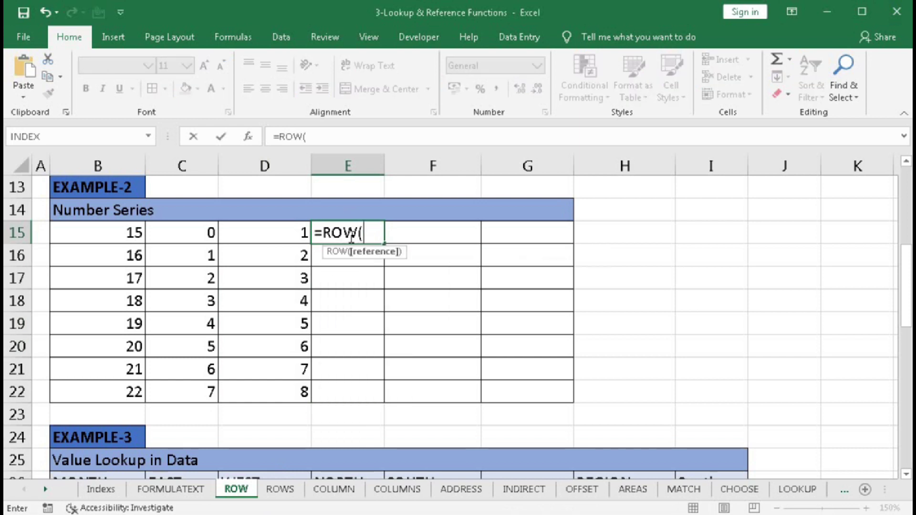
{"action": "type", "text": ")-"}
{"action": "type", "text": "ROW"}
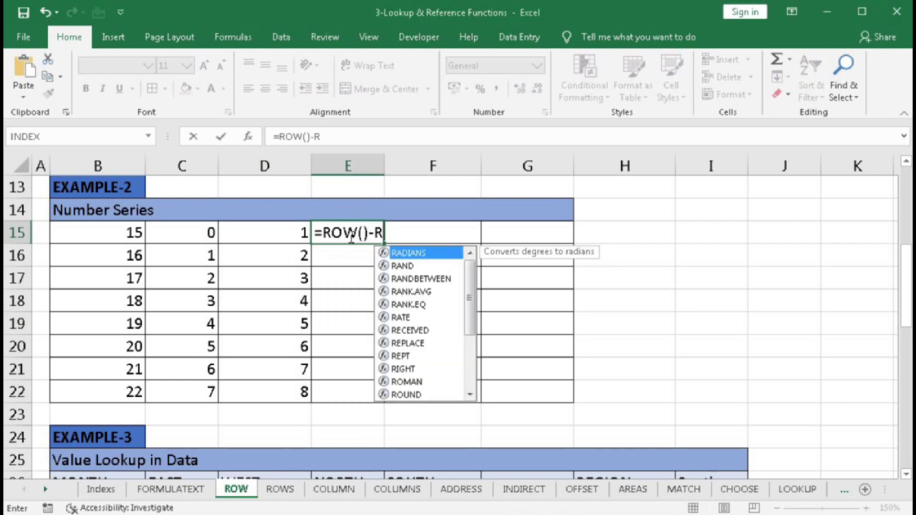
{"action": "type", "text": "("}
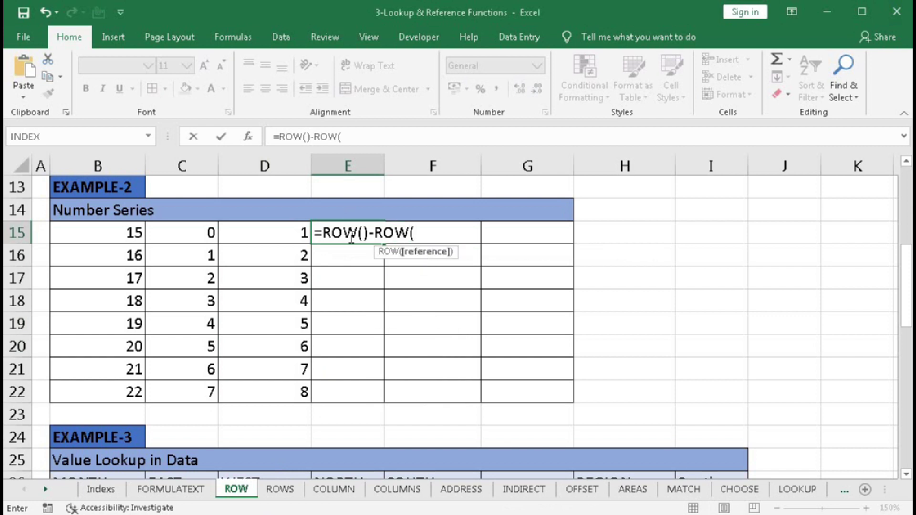
{"action": "scroll", "coordinate": [352, 237], "scroll_direction": "up", "scroll_amount": 1}
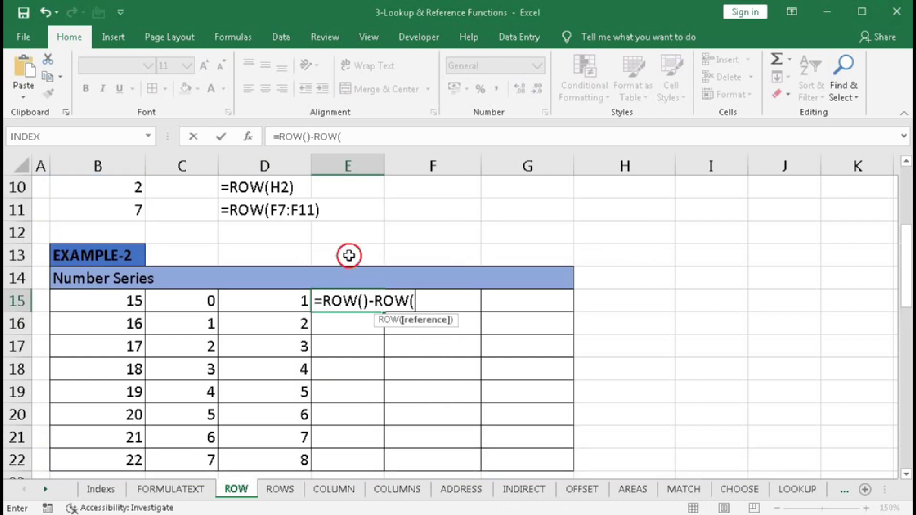
{"action": "left_click", "coordinate": [349, 256]}
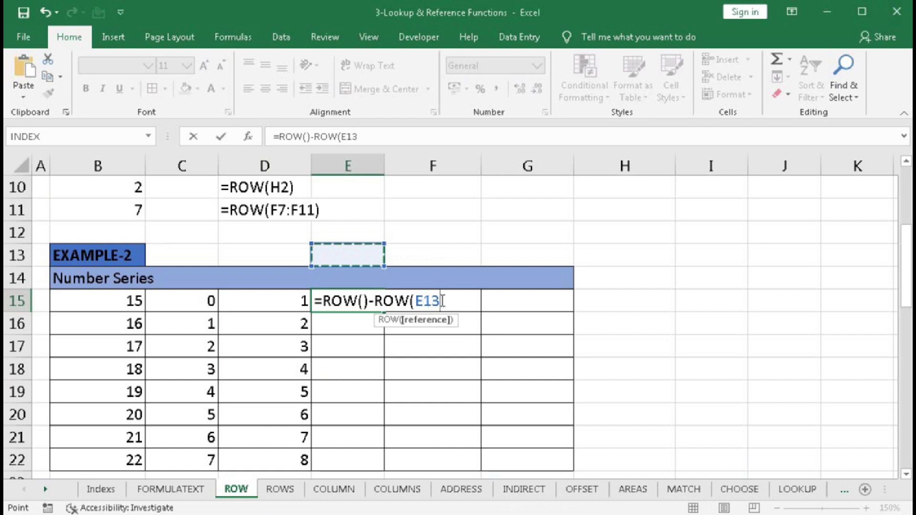
{"action": "key", "text": "F4"}
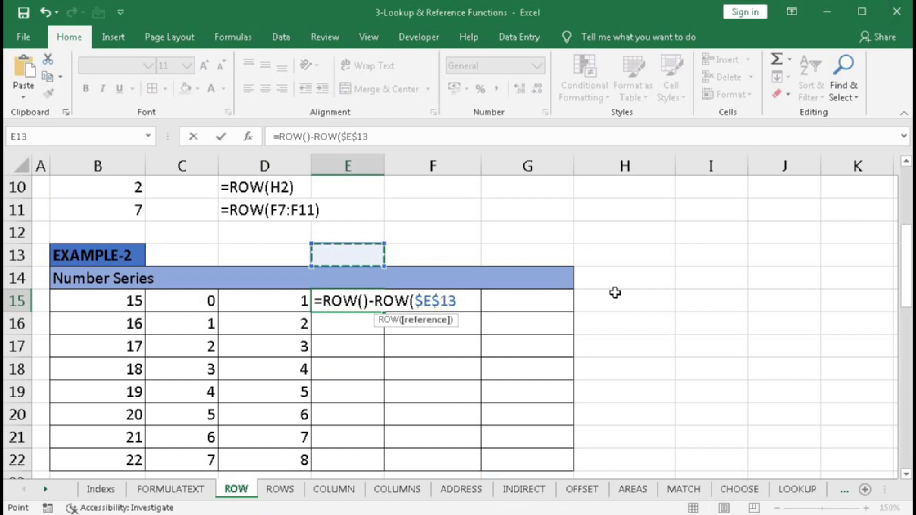
{"action": "type", "text": ")"}
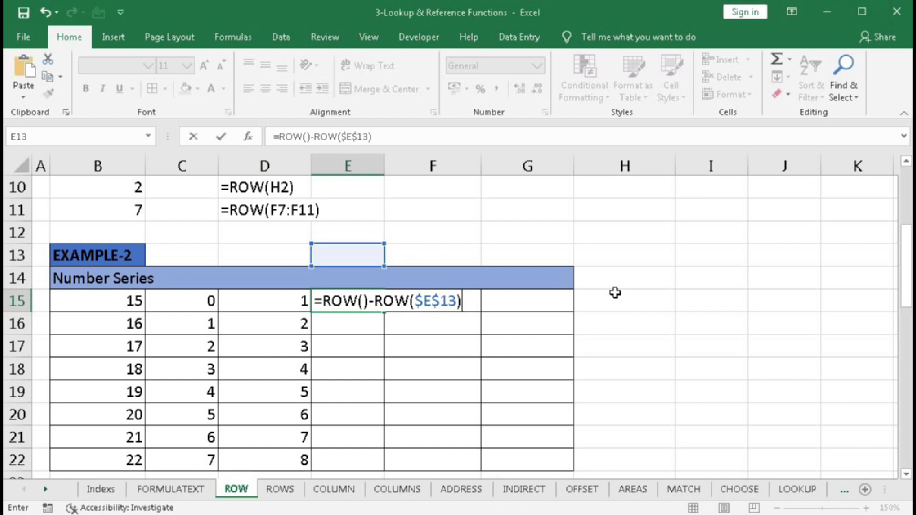
{"action": "key", "text": "Return"}
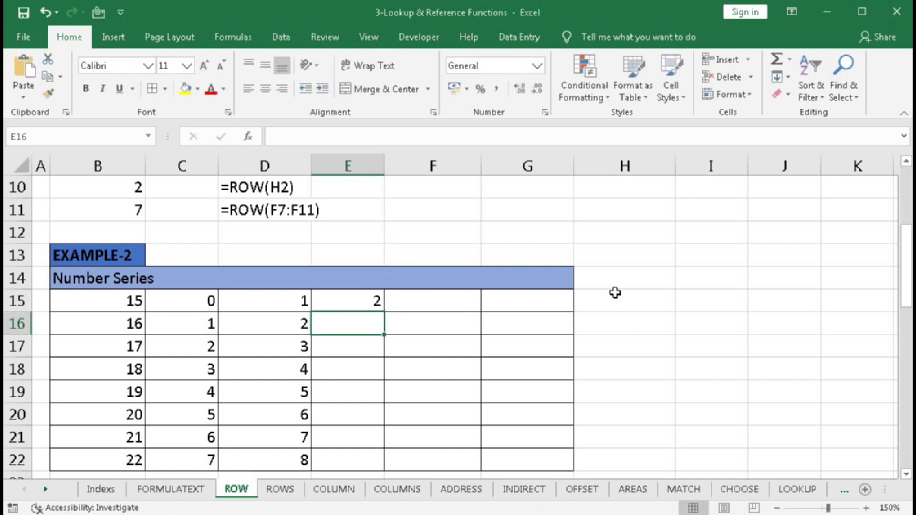
{"action": "left_click", "coordinate": [356, 299]}
{"action": "left_click_drag", "start_coordinate": [385, 312], "coordinate": [358, 463]}
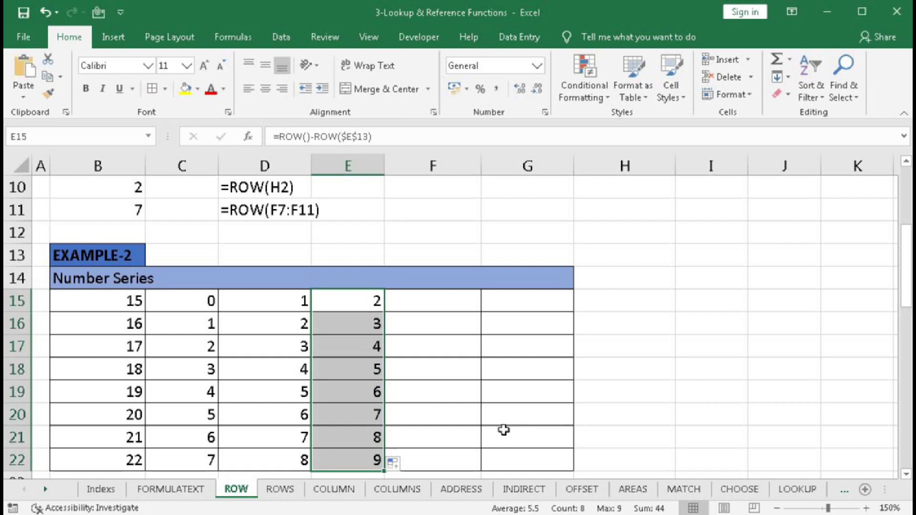
Step: Enter the formula ="Item"&ROW()-ROW($B$14) in F15 and fill it down to F22
{"action": "left_click", "coordinate": [431, 306]}
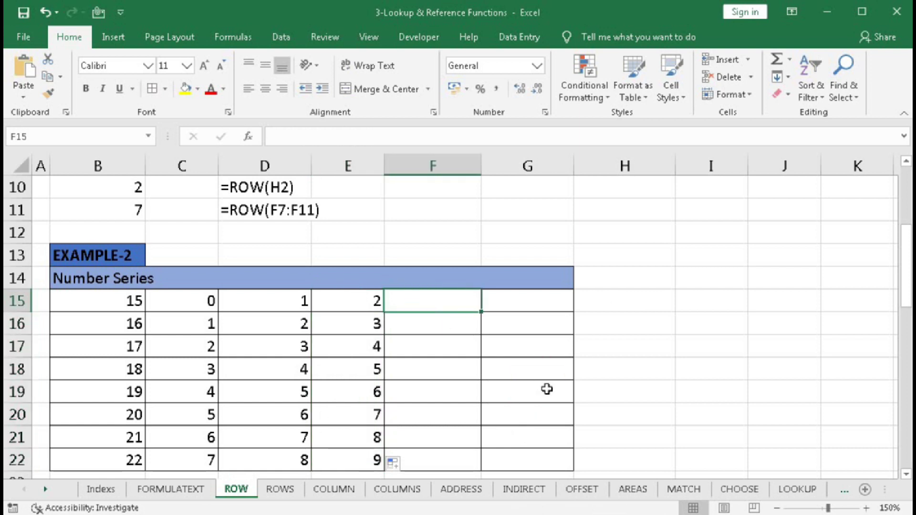
{"action": "type", "text": "=\""}
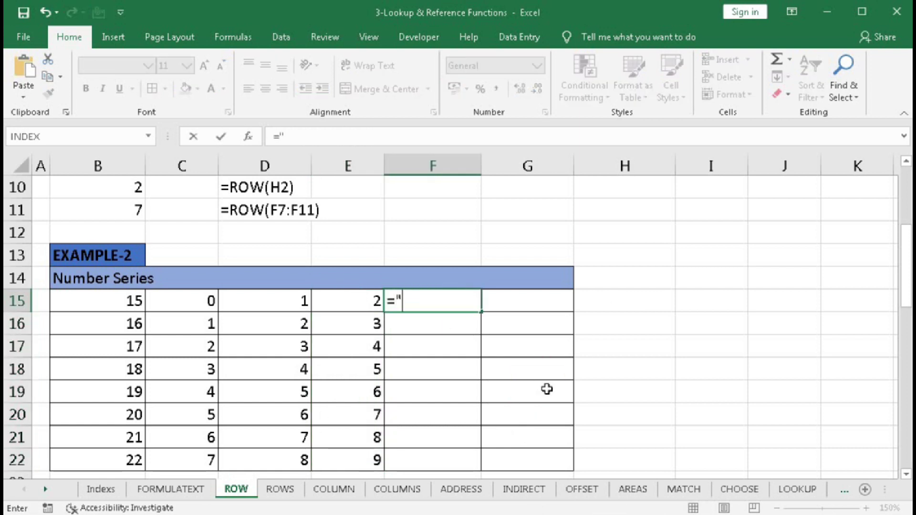
{"action": "type", "text": "ITEM"}
{"action": "key", "text": "BackSpace"}
{"action": "key", "text": "BackSpace"}
{"action": "key", "text": "BackSpace"}
{"action": "key", "text": "BackSpace"}
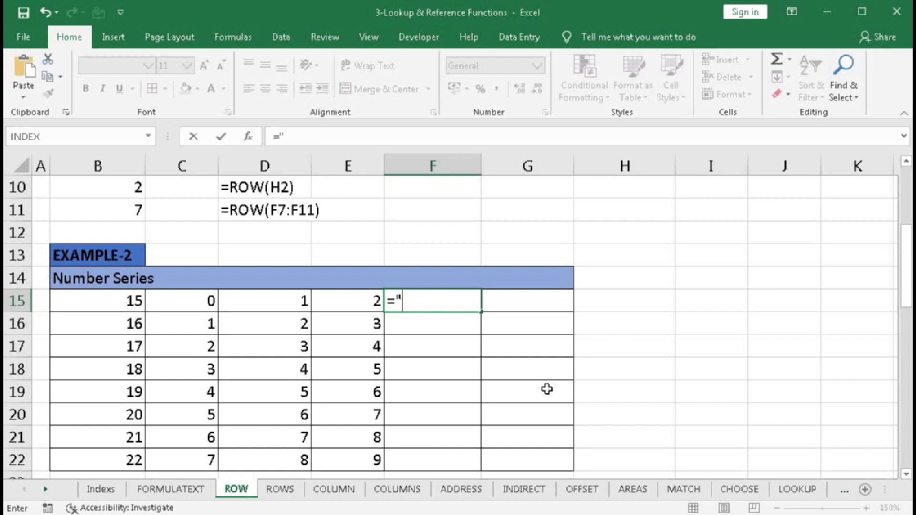
{"action": "type", "text": "Item"}
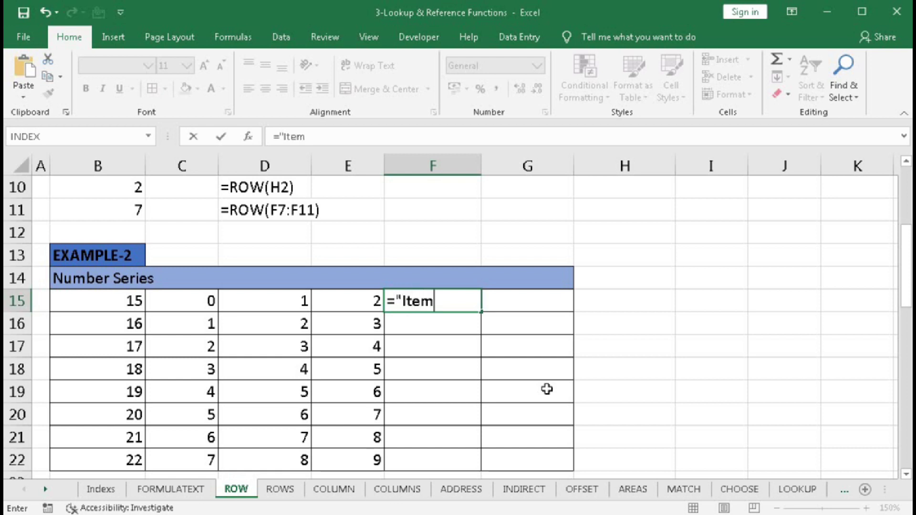
{"action": "type", "text": "\"&"}
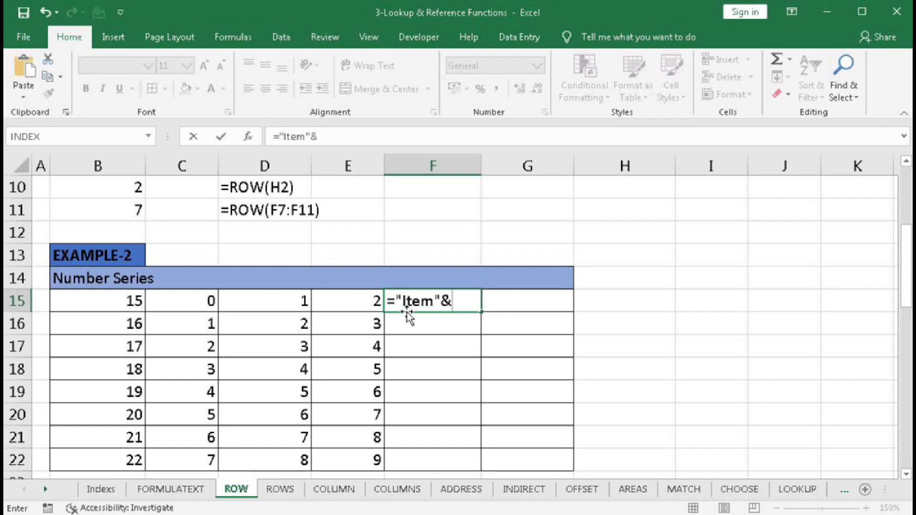
{"action": "type", "text": "row()"}
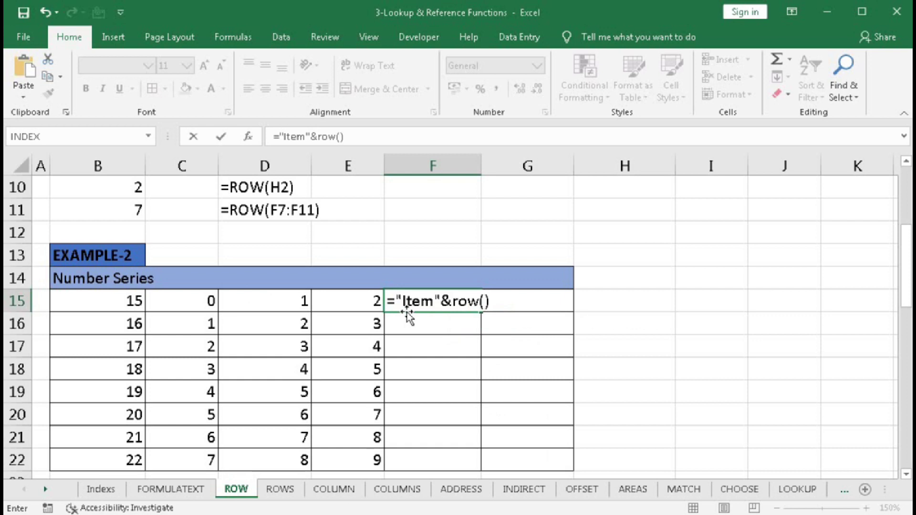
{"action": "type", "text": "-"}
{"action": "type", "text": "row"}
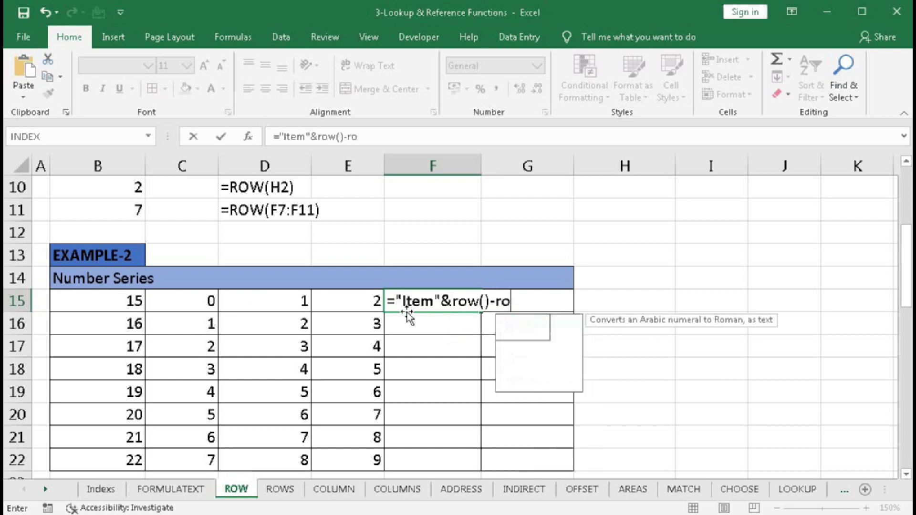
{"action": "type", "text": "("}
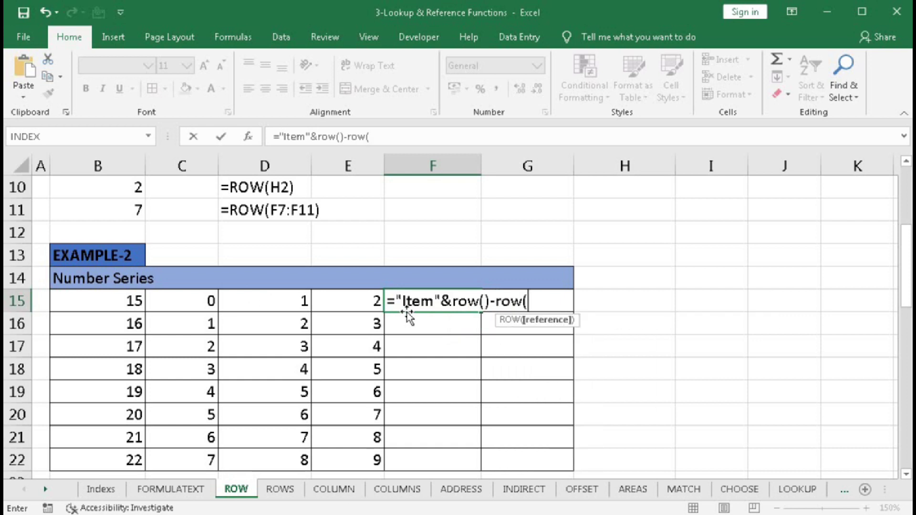
{"action": "left_click", "coordinate": [424, 278]}
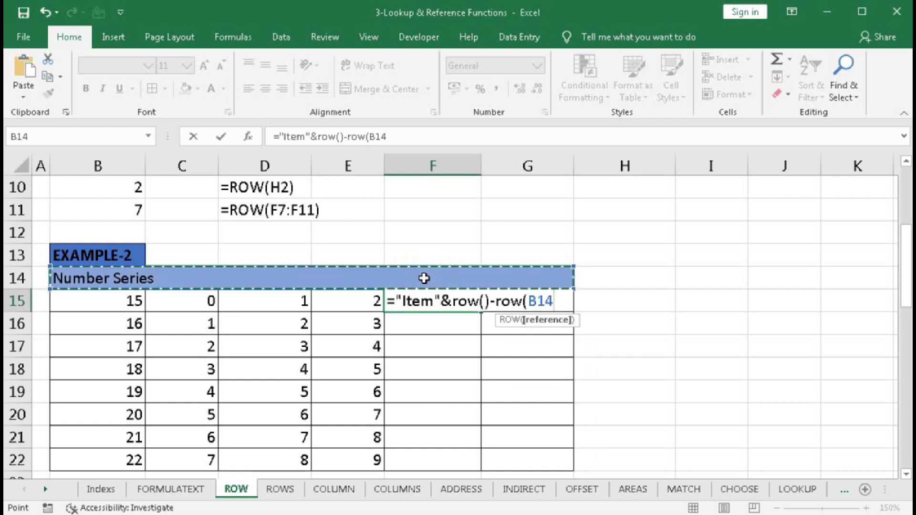
{"action": "key", "text": "F4"}
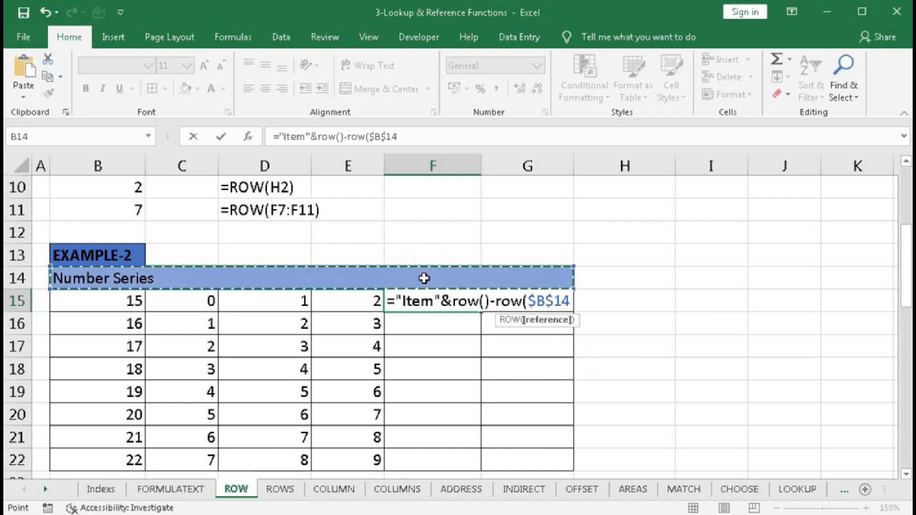
{"action": "type", "text": ")"}
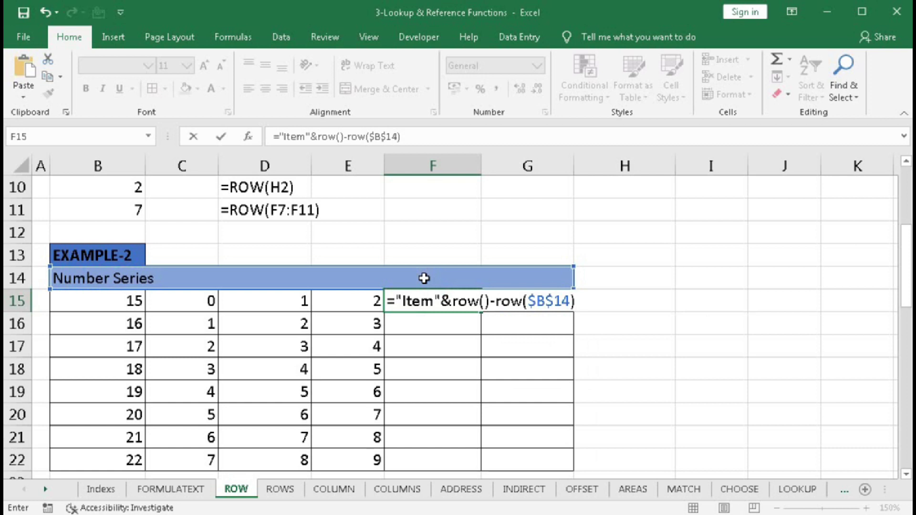
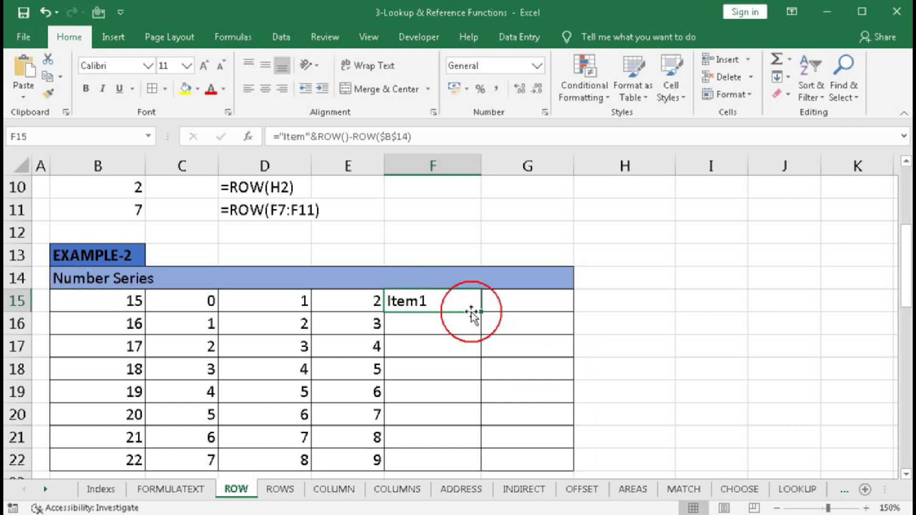
{"action": "left_click_drag", "start_coordinate": [481, 311], "coordinate": [477, 466]}
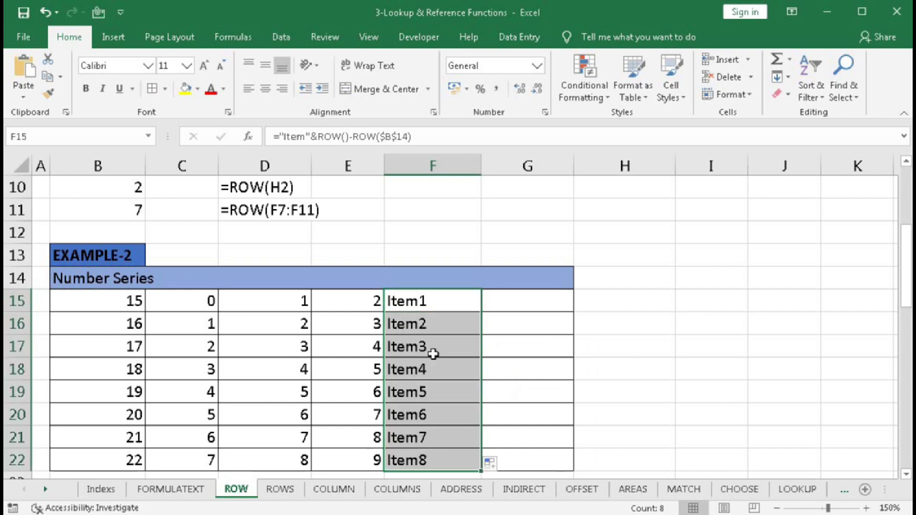
Step: Enter the formula =CONCATENATE("Emp",ROW()-ROW($B$14)) in G15 and fill it down to G22
{"action": "left_click", "coordinate": [503, 305]}
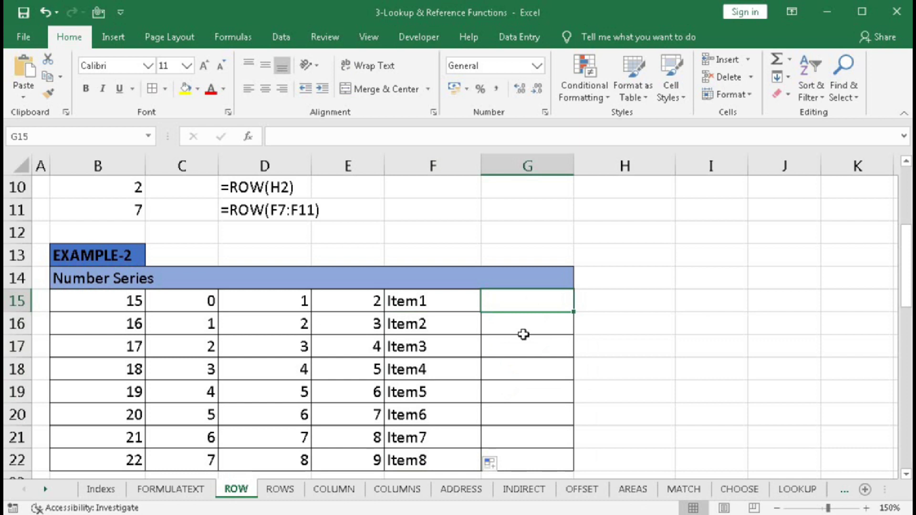
{"action": "type", "text": "=con"}
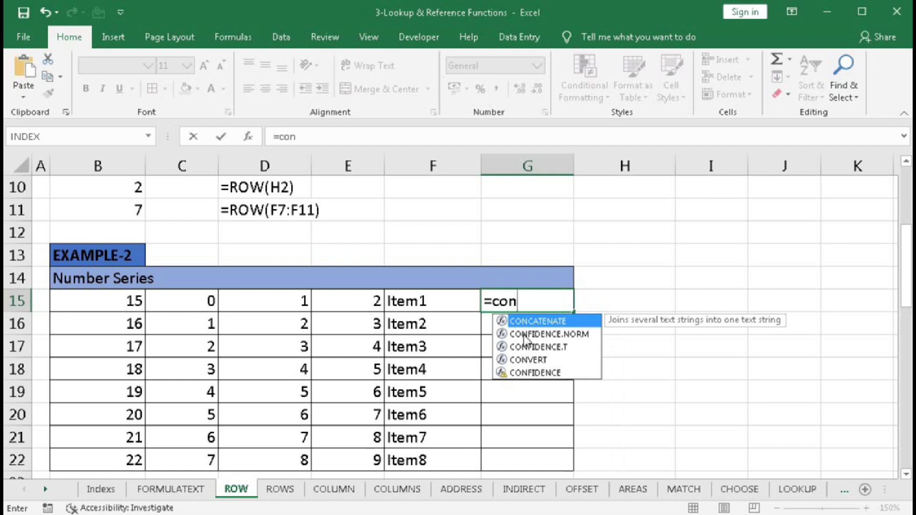
{"action": "key", "text": "Tab"}
{"action": "type", "text": "\"E"}
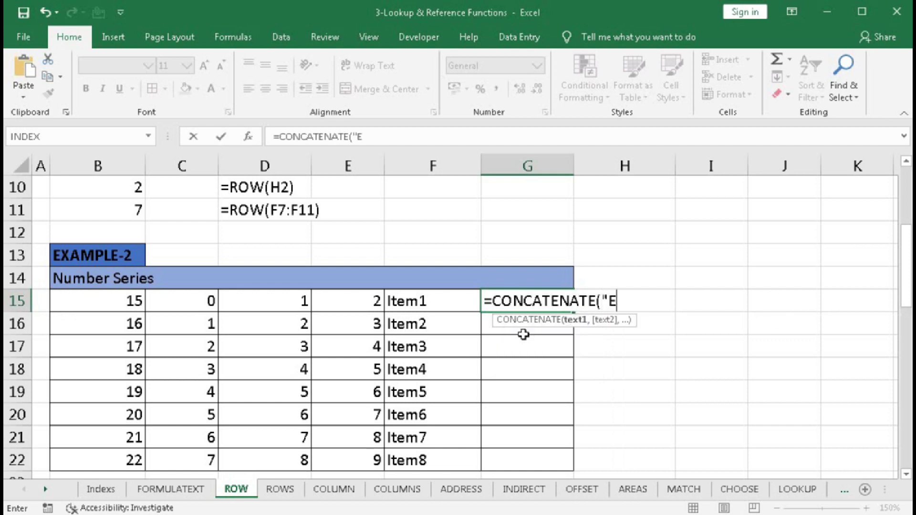
{"action": "type", "text": "mp-"}
{"action": "key", "text": "BackSpace"}
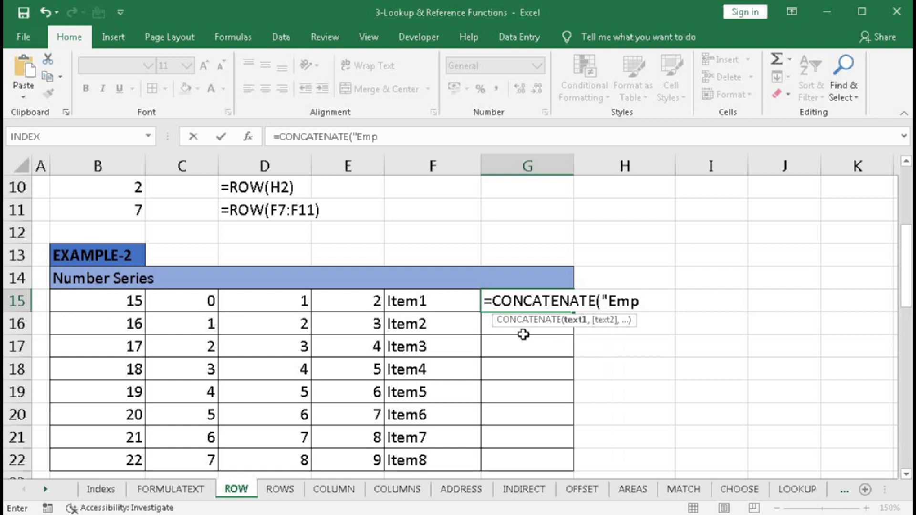
{"action": "type", "text": "\",row"}
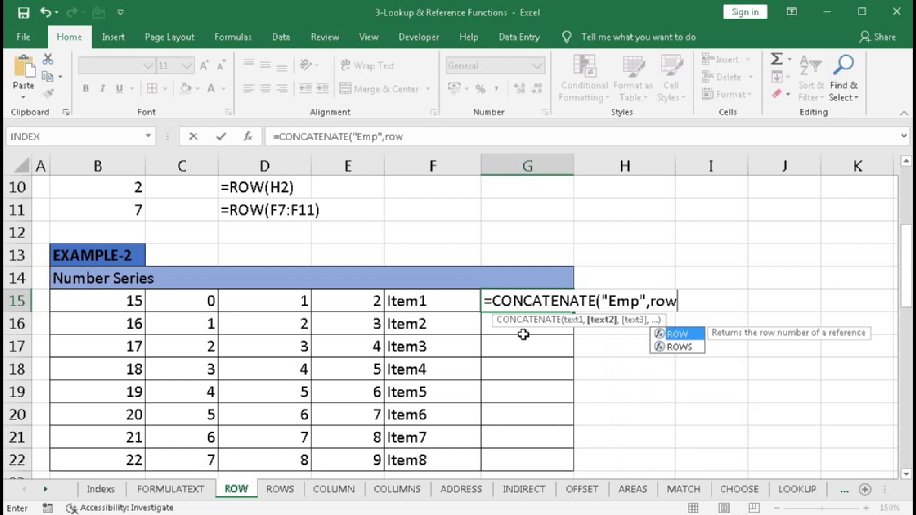
{"action": "type", "text": "()-"}
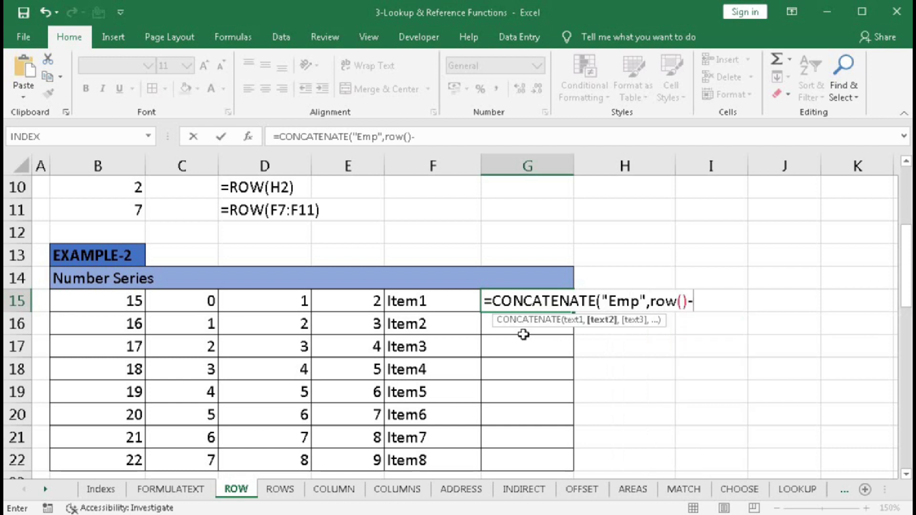
{"action": "type", "text": "row"}
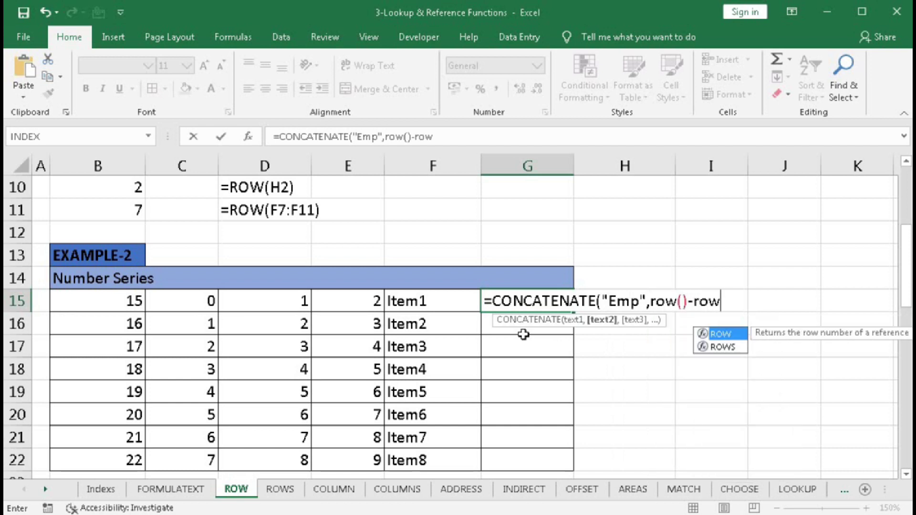
{"action": "type", "text": "("}
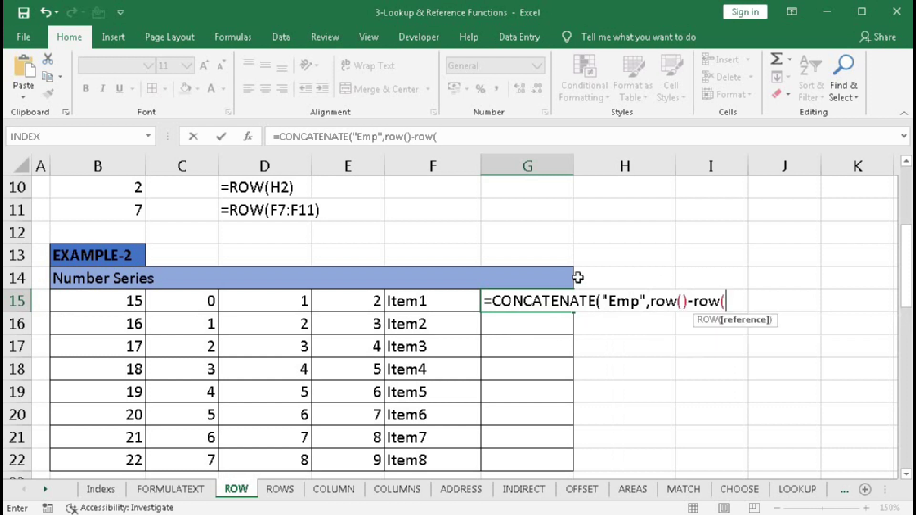
{"action": "left_click", "coordinate": [537, 278]}
{"action": "key", "text": "F4"}
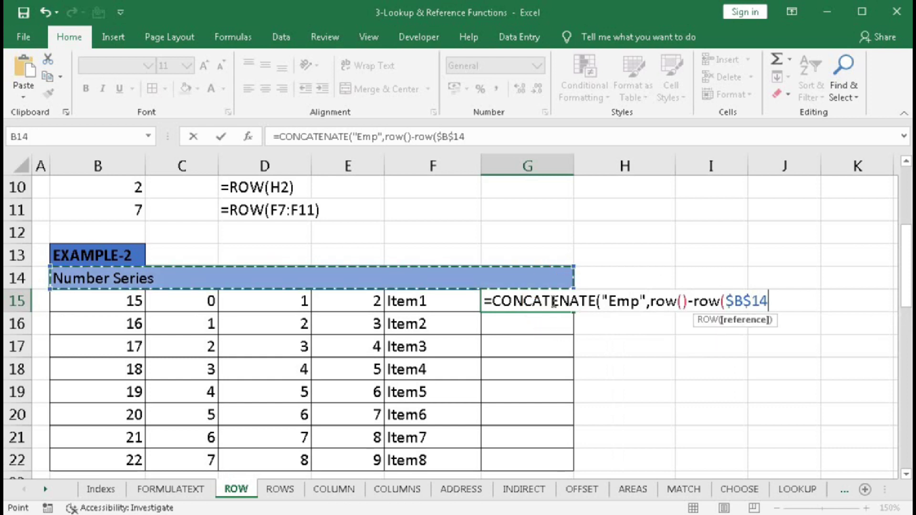
{"action": "type", "text": ")"}
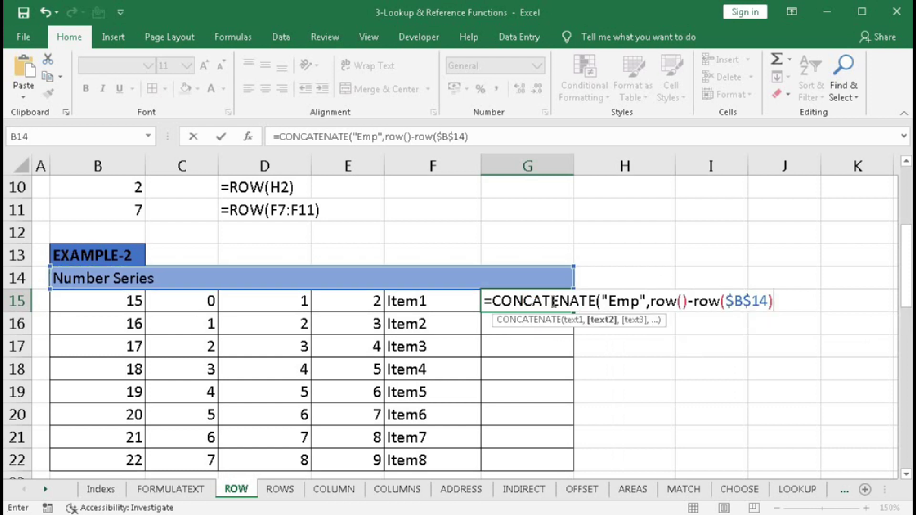
{"action": "type", "text": ")"}
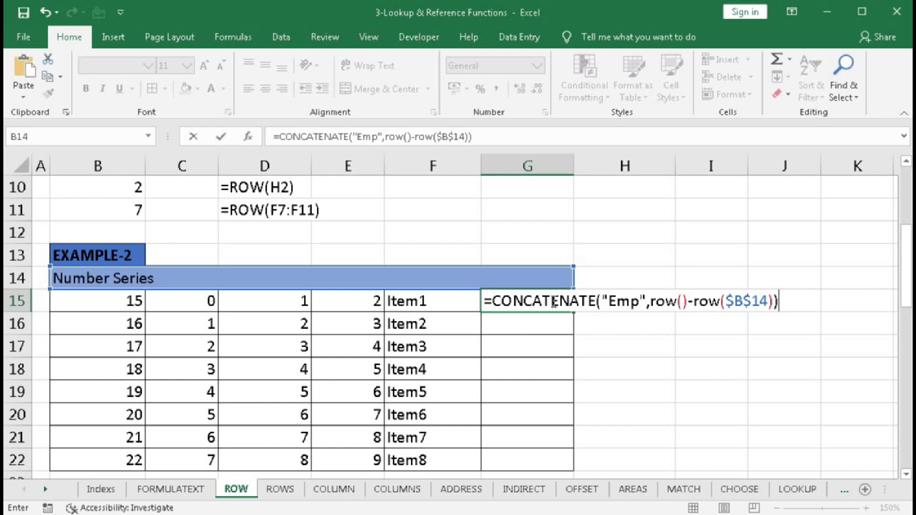
{"action": "key", "text": "Return"}
{"action": "left_click", "coordinate": [552, 301]}
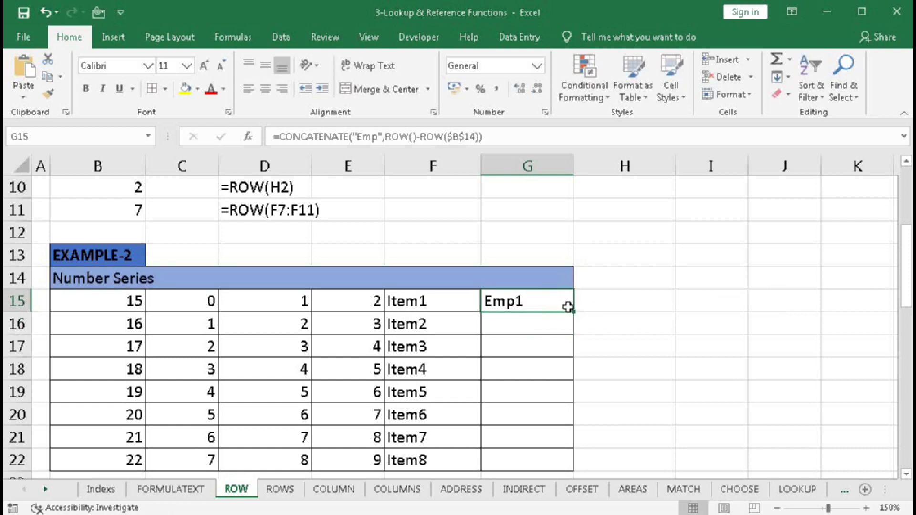
{"action": "left_click_drag", "start_coordinate": [573, 312], "coordinate": [574, 460]}
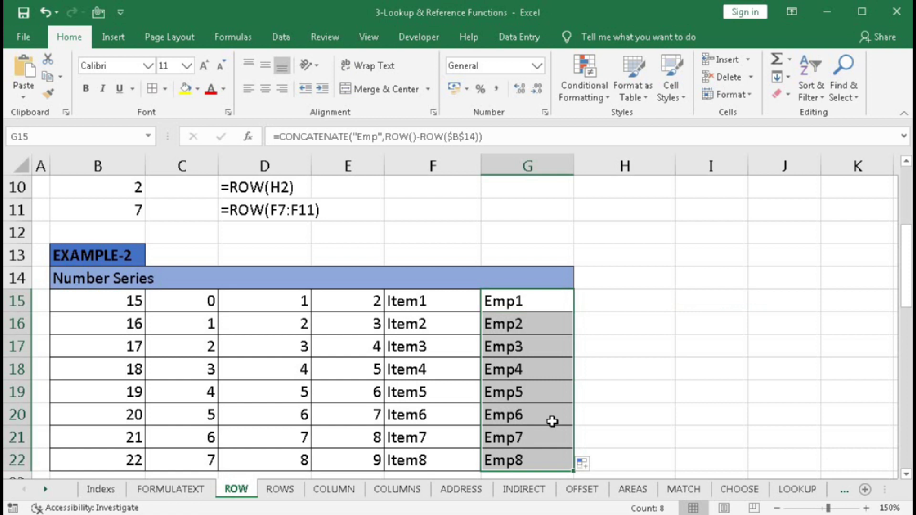
{"action": "key", "text": "ctrl+Down"}
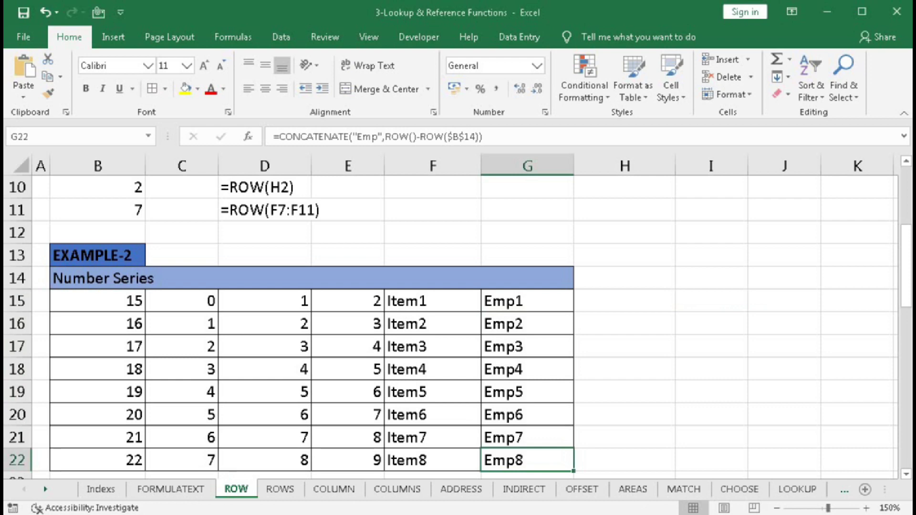
Step: Examine Example-3's month and region data in B26:F33 and its lookup area H27:I33, ending with cell I27 selected
{"action": "left_click", "coordinate": [439, 401]}
{"action": "scroll", "coordinate": [439, 402], "scroll_direction": "down", "scroll_amount": 5}
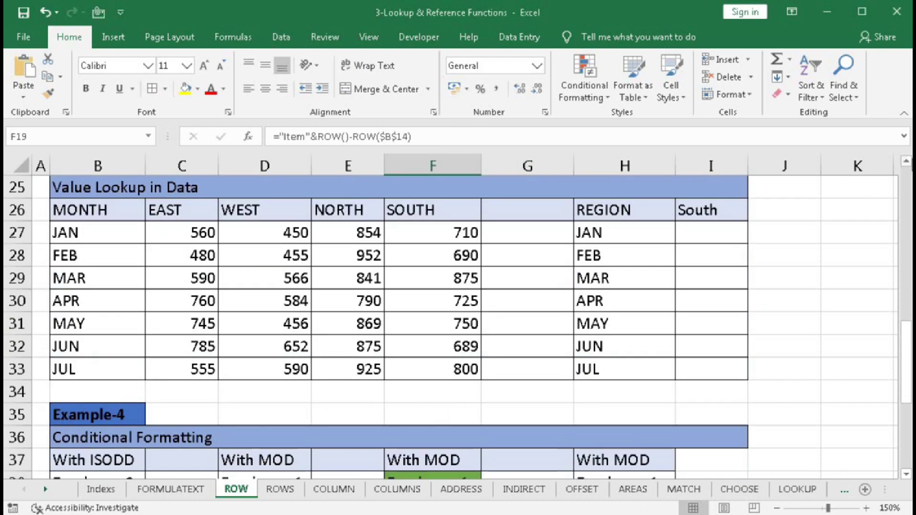
{"action": "scroll", "coordinate": [276, 327], "scroll_direction": "up", "scroll_amount": 1}
{"action": "left_click_drag", "start_coordinate": [95, 232], "coordinate": [439, 384]}
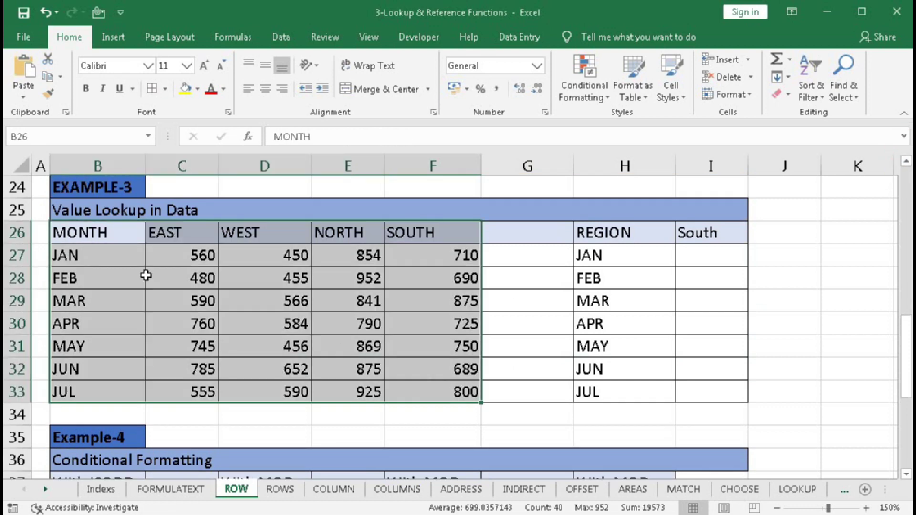
{"action": "left_click_drag", "start_coordinate": [91, 232], "coordinate": [105, 380]}
{"action": "left_click_drag", "start_coordinate": [182, 239], "coordinate": [402, 232]}
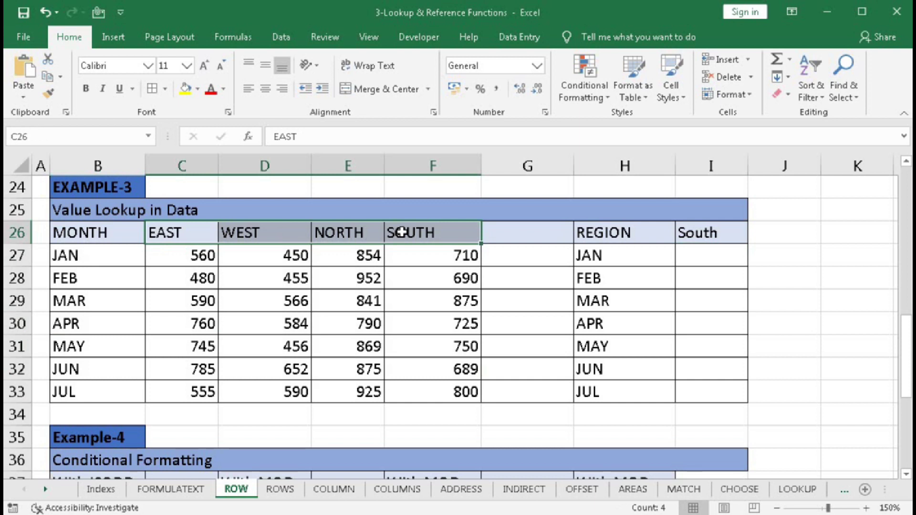
{"action": "left_click_drag", "start_coordinate": [203, 257], "coordinate": [410, 386]}
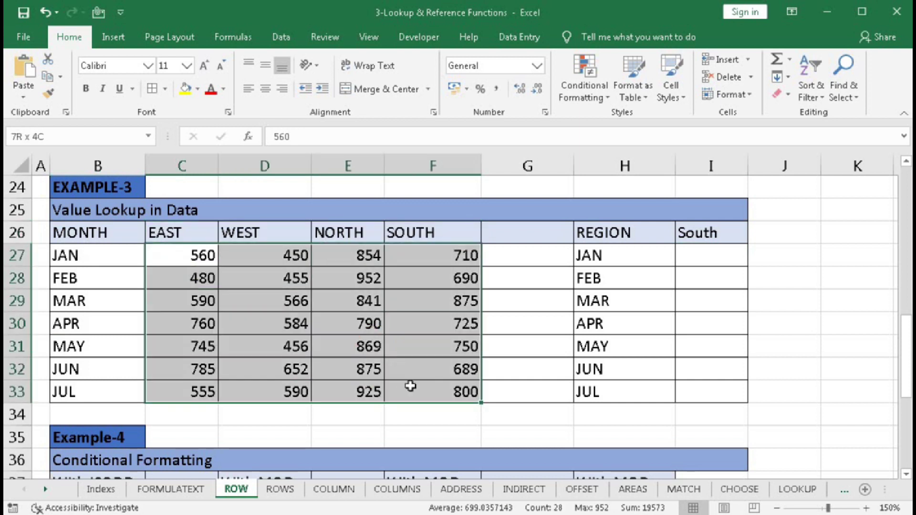
{"action": "left_click", "coordinate": [408, 352]}
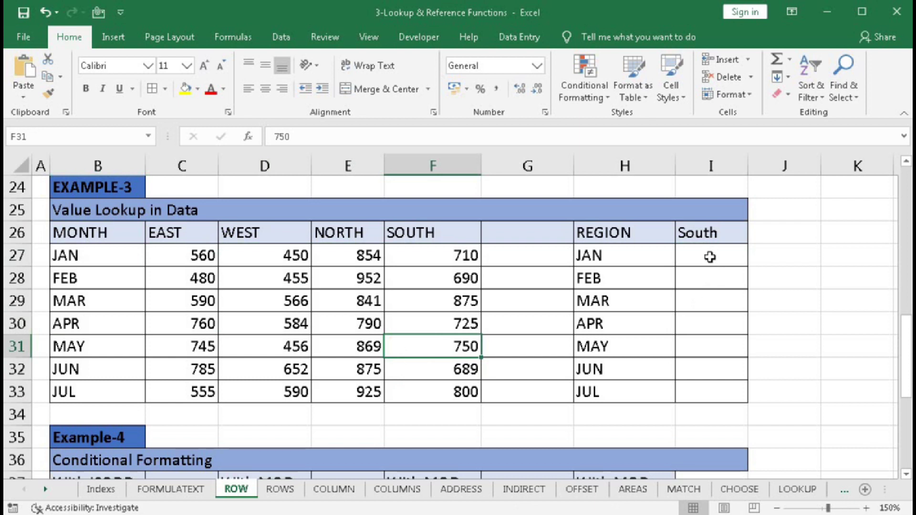
{"action": "left_click_drag", "start_coordinate": [710, 256], "coordinate": [703, 388]}
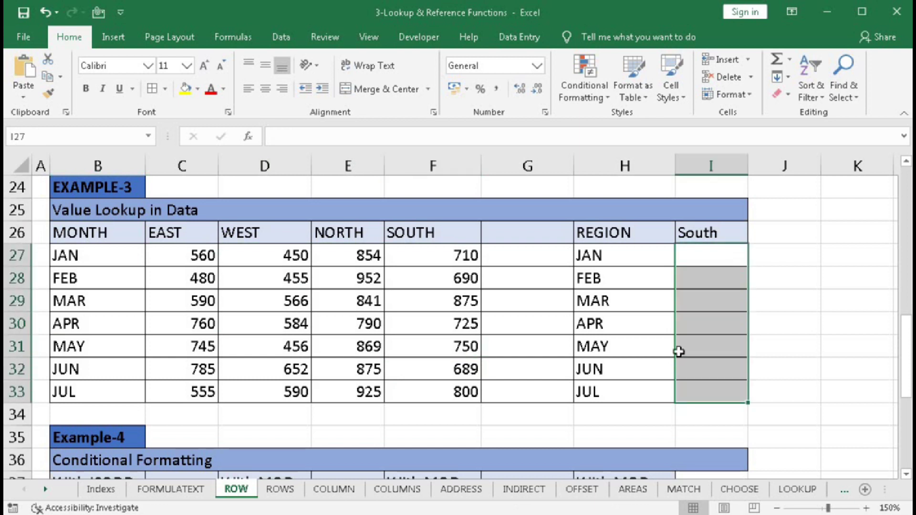
{"action": "left_click_drag", "start_coordinate": [614, 260], "coordinate": [612, 381]}
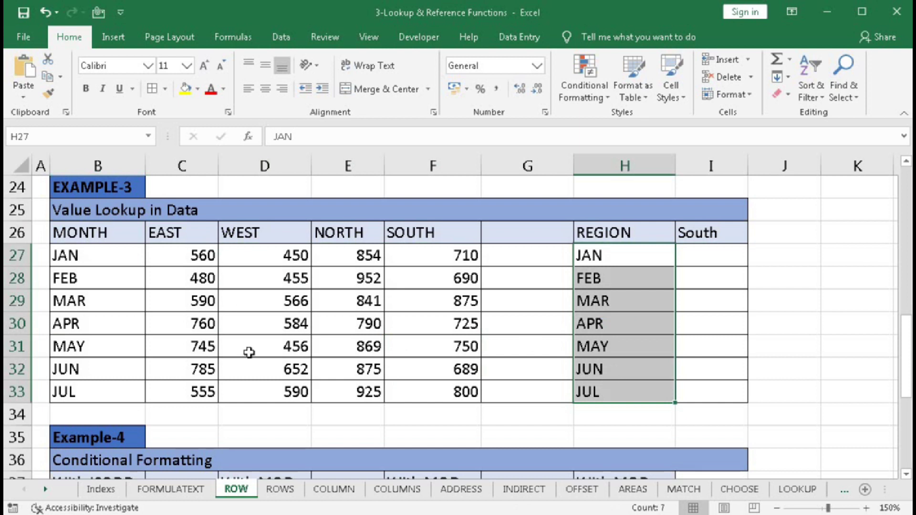
{"action": "left_click", "coordinate": [700, 267]}
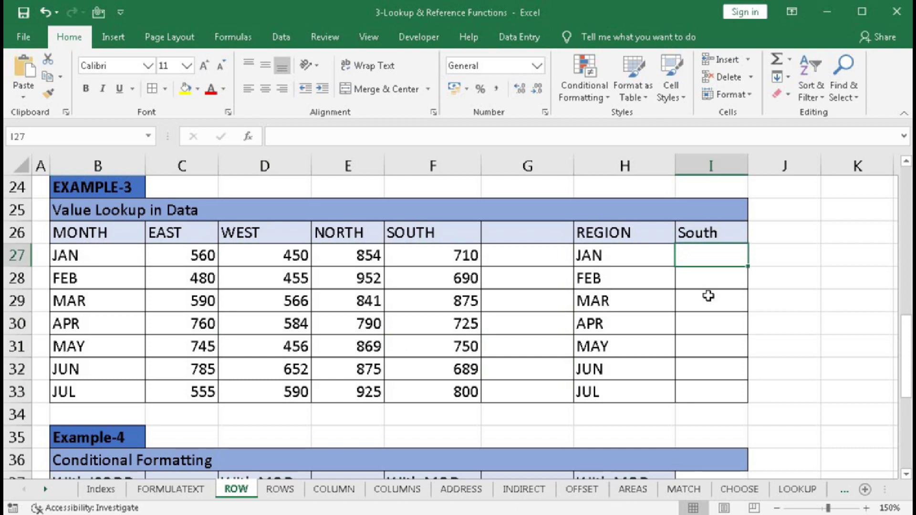
Step: Begin an HLOOKUP formula in I27 with $I$26 as the lookup value and $B$26:$F$33 as the table array
{"action": "scroll", "coordinate": [708, 296], "scroll_direction": "down", "scroll_amount": 1}
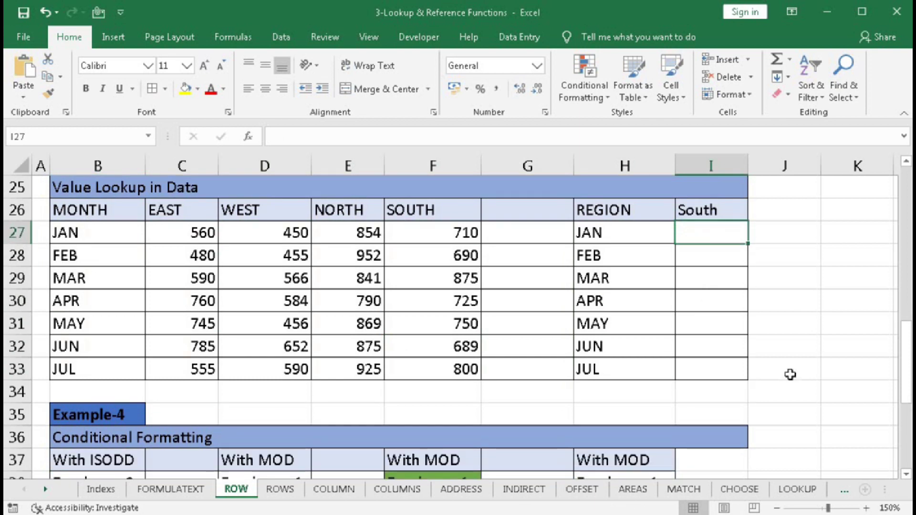
{"action": "type", "text": "=hl"}
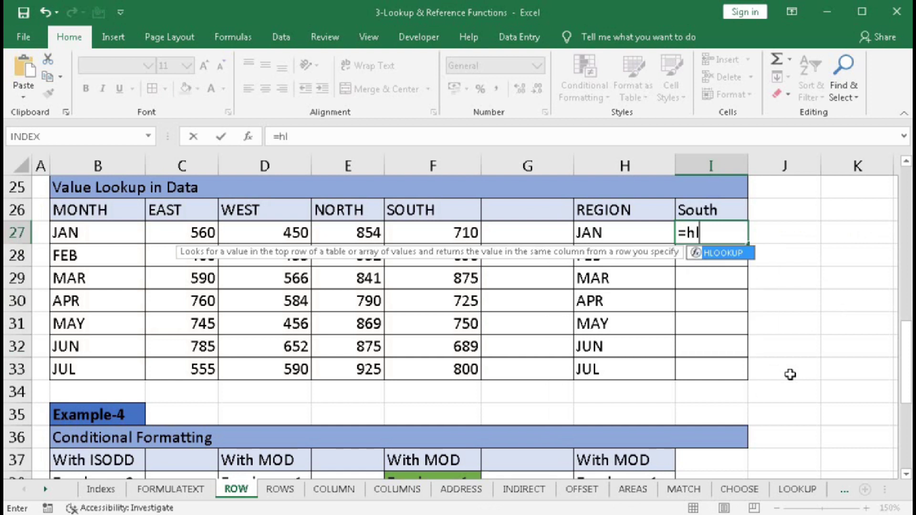
{"action": "type", "text": "oo"}
{"action": "key", "text": "Tab"}
{"action": "left_click", "coordinate": [694, 209]}
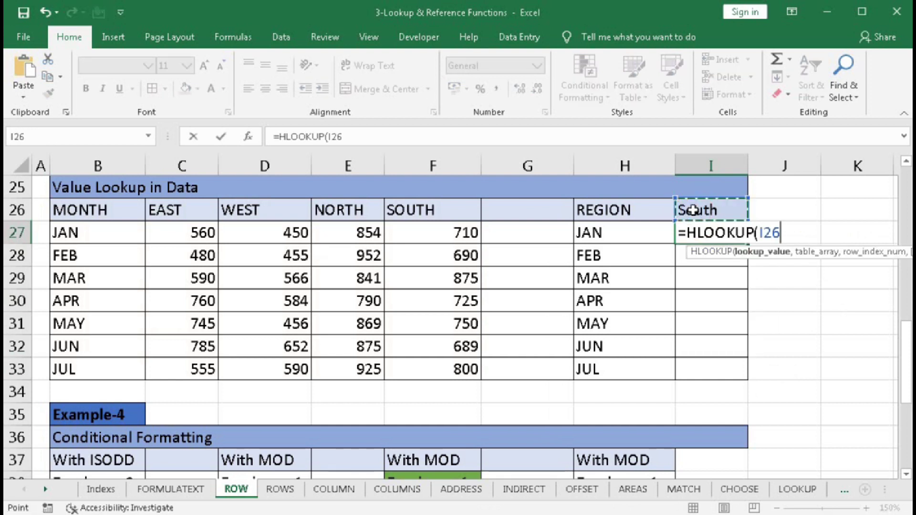
{"action": "key", "text": "F4"}
{"action": "type", "text": ","}
{"action": "left_click_drag", "start_coordinate": [81, 213], "coordinate": [442, 370]}
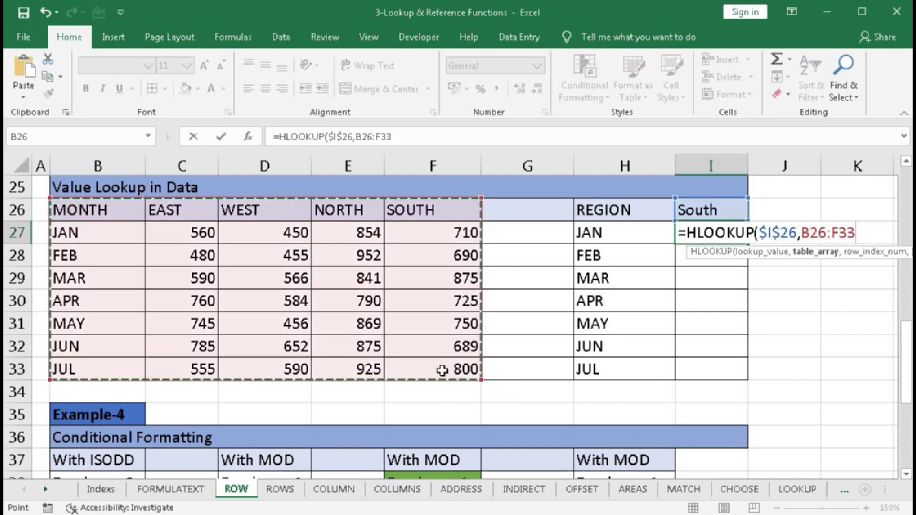
{"action": "key", "text": "F4"}
{"action": "type", "text": ","}
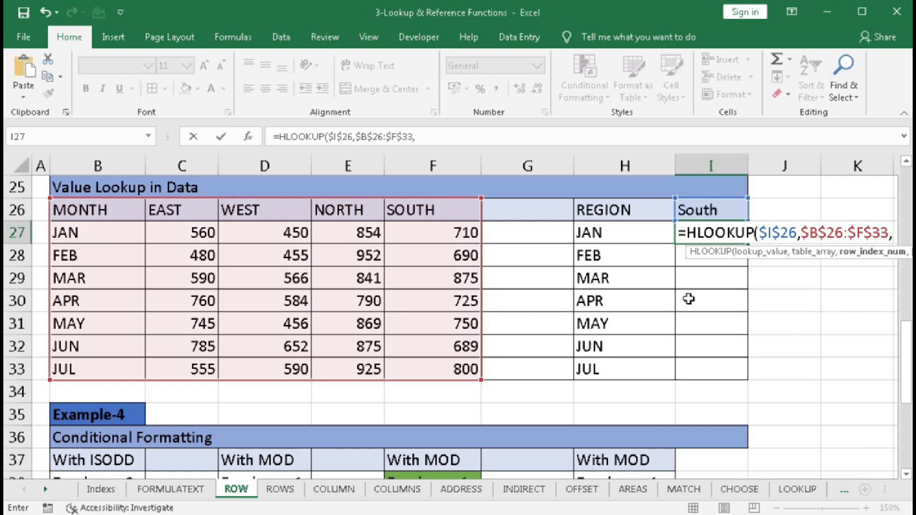
Step: Complete the HLOOKUP in I27 with ROW(B2) as row index and 0 for exact match, and fill it down to I33
{"action": "type", "text": "row("}
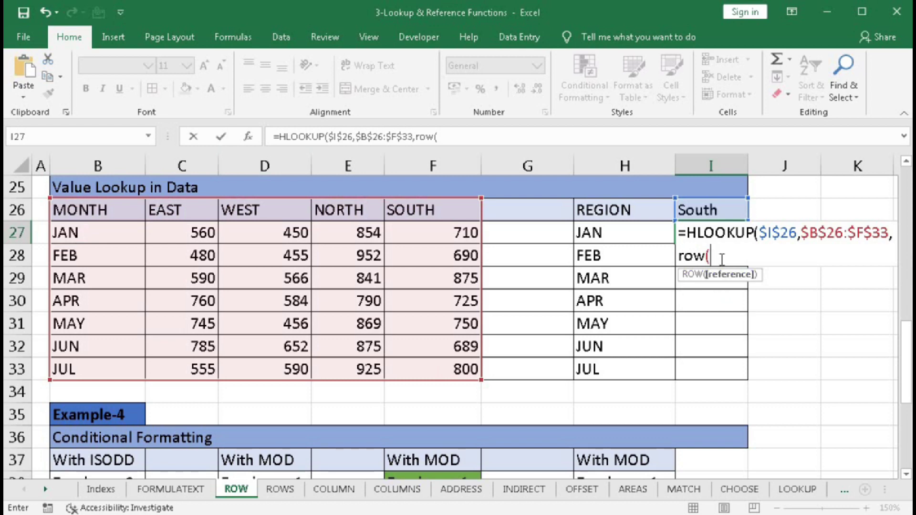
{"action": "scroll", "coordinate": [207, 232], "scroll_direction": "up", "scroll_amount": 8}
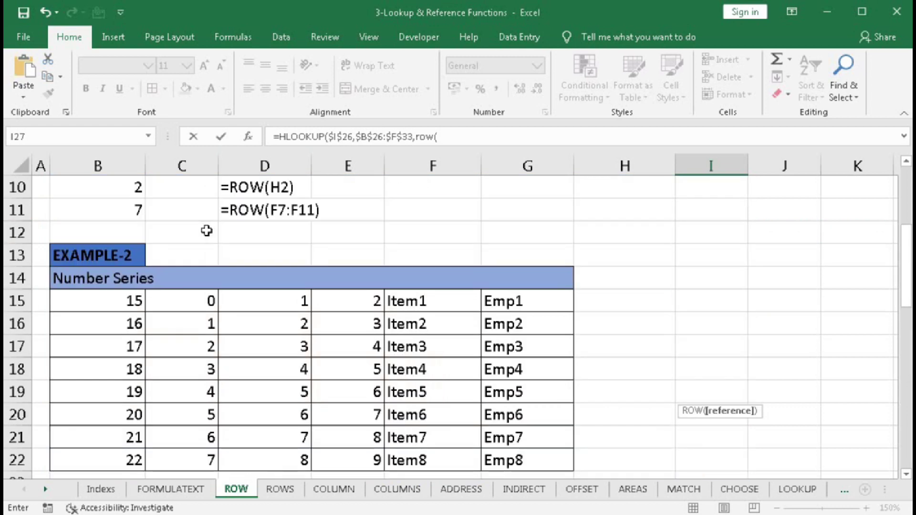
{"action": "left_click", "coordinate": [80, 208]}
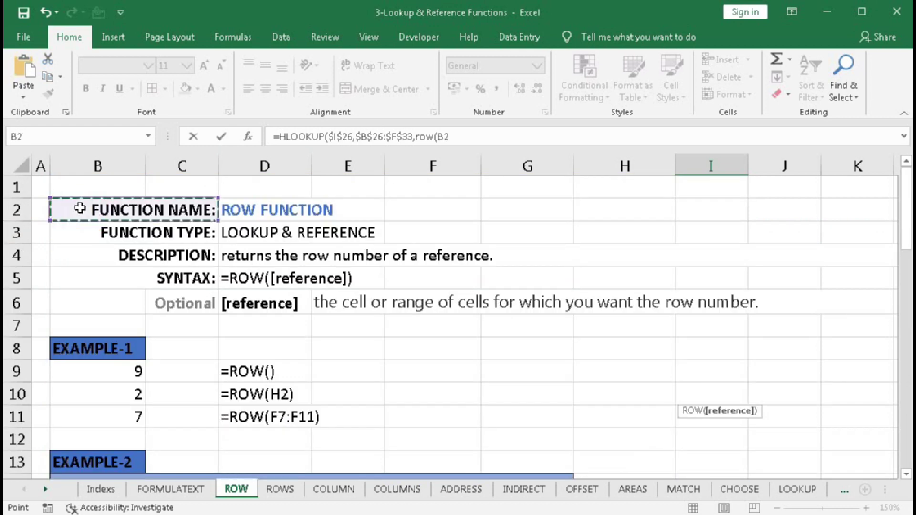
{"action": "type", "text": ")"}
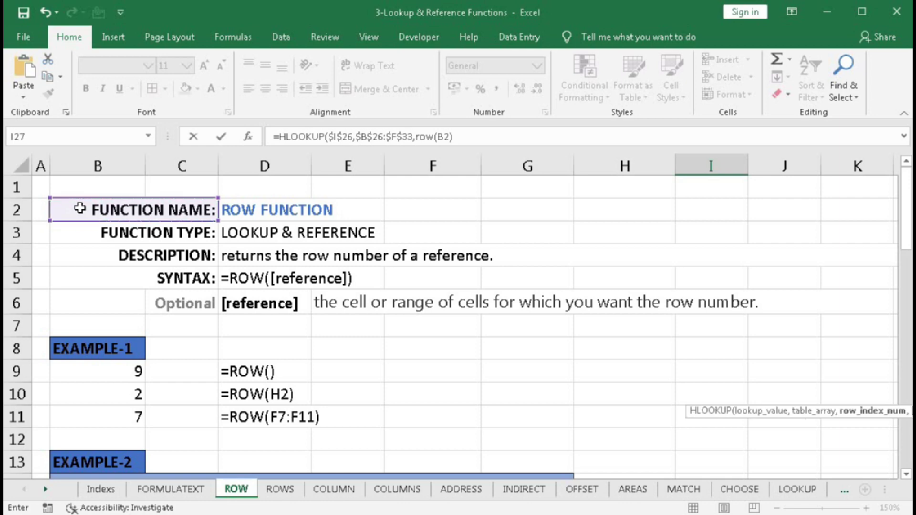
{"action": "scroll", "coordinate": [387, 329], "scroll_direction": "down", "scroll_amount": 1}
{"action": "type", "text": ","}
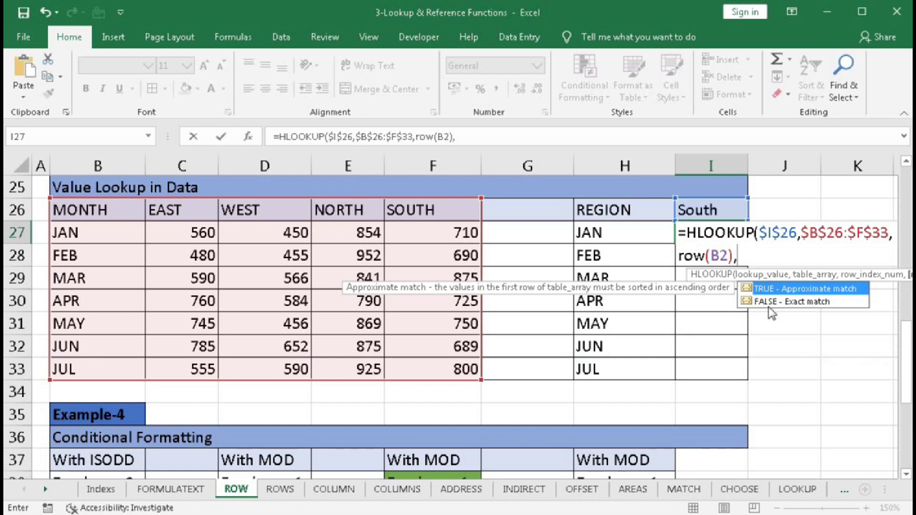
{"action": "type", "text": "0)"}
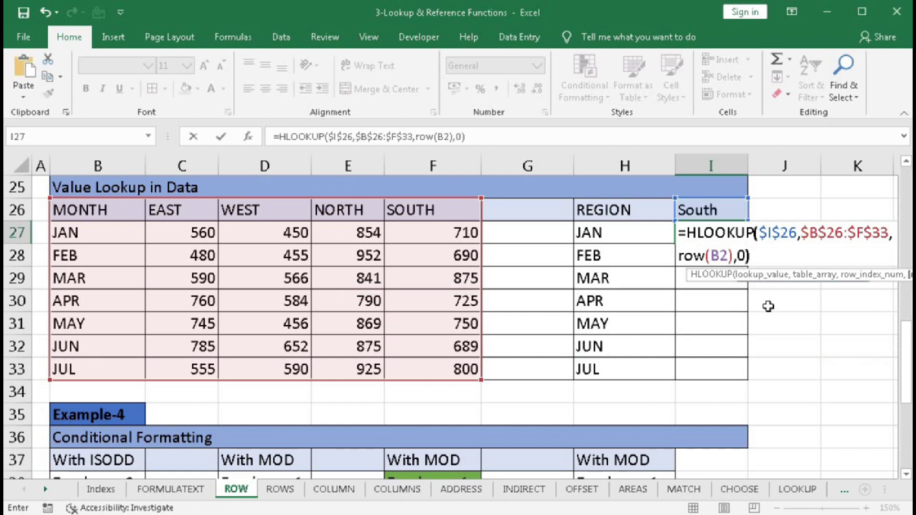
{"action": "key", "text": "Return"}
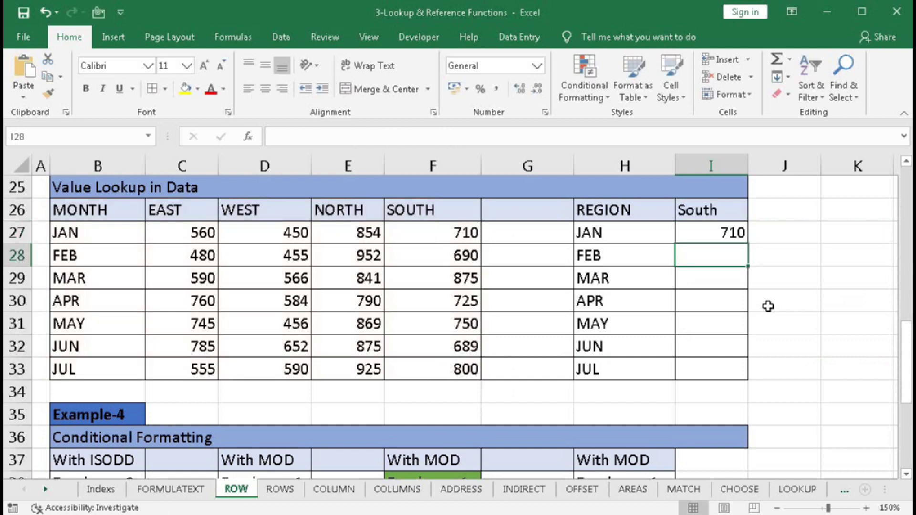
{"action": "left_click", "coordinate": [723, 234]}
{"action": "left_click_drag", "start_coordinate": [748, 244], "coordinate": [731, 376]}
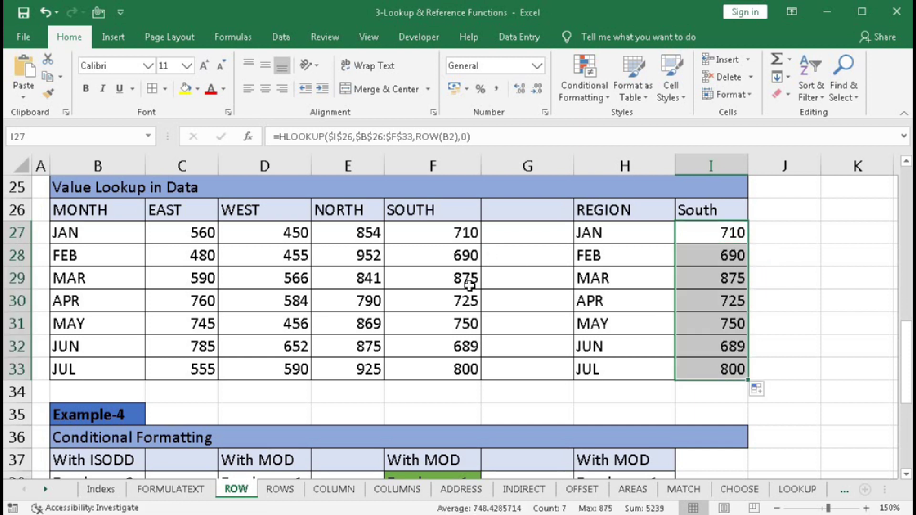
Step: Change the region heading in I26 to West and check the looked-up values in I27:I33
{"action": "left_click", "coordinate": [726, 214]}
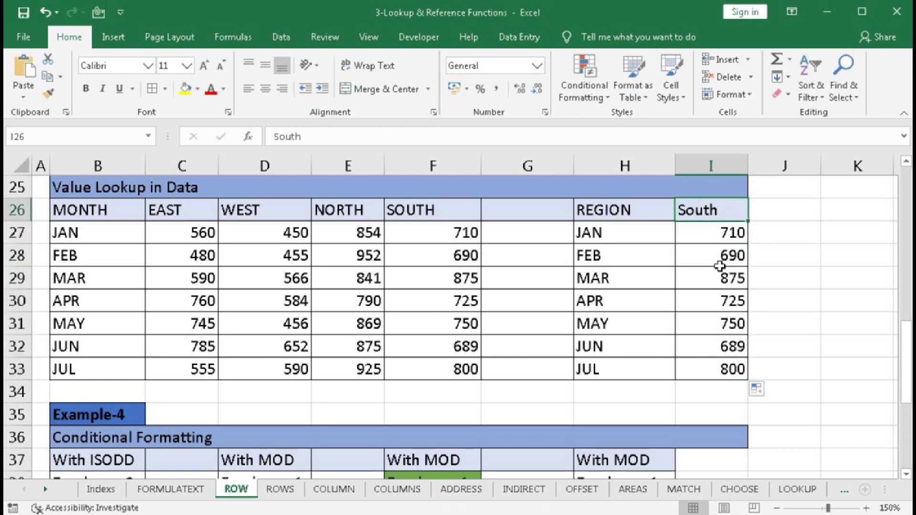
{"action": "type", "text": "West"}
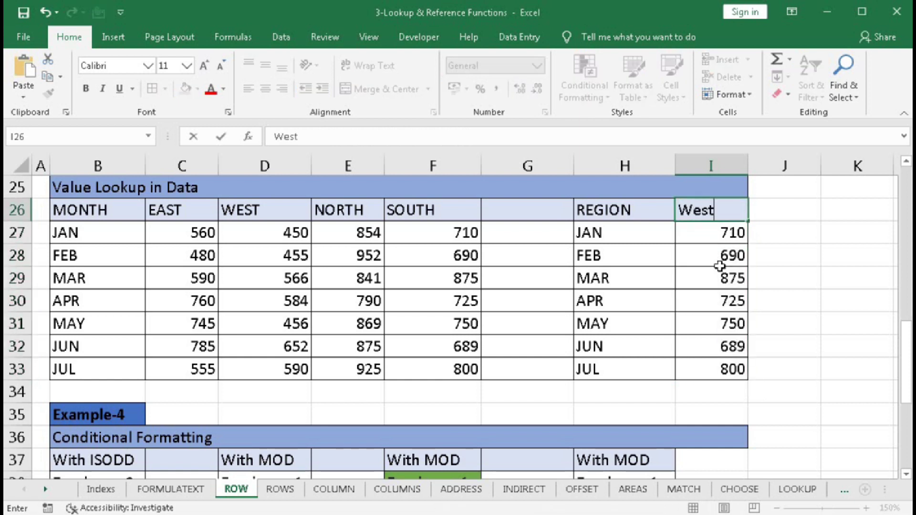
{"action": "key", "text": "Return"}
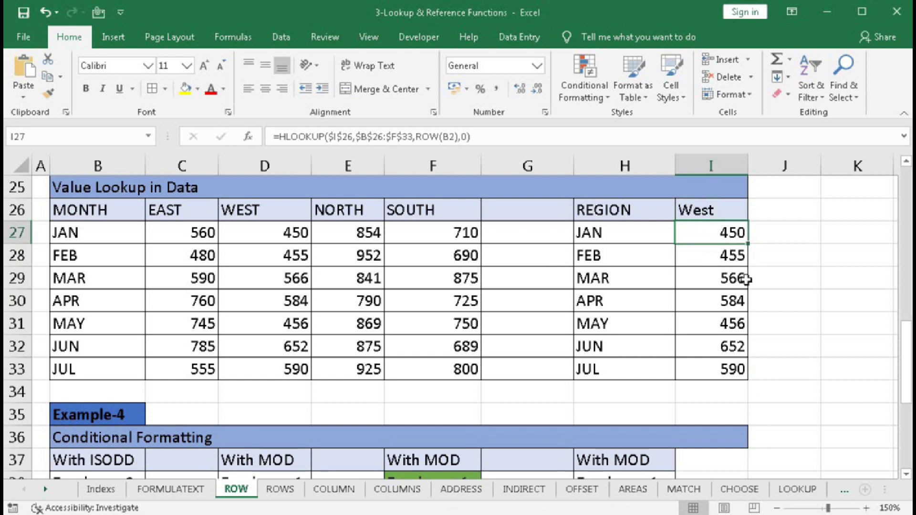
{"action": "key", "text": "ctrl+shift+Down"}
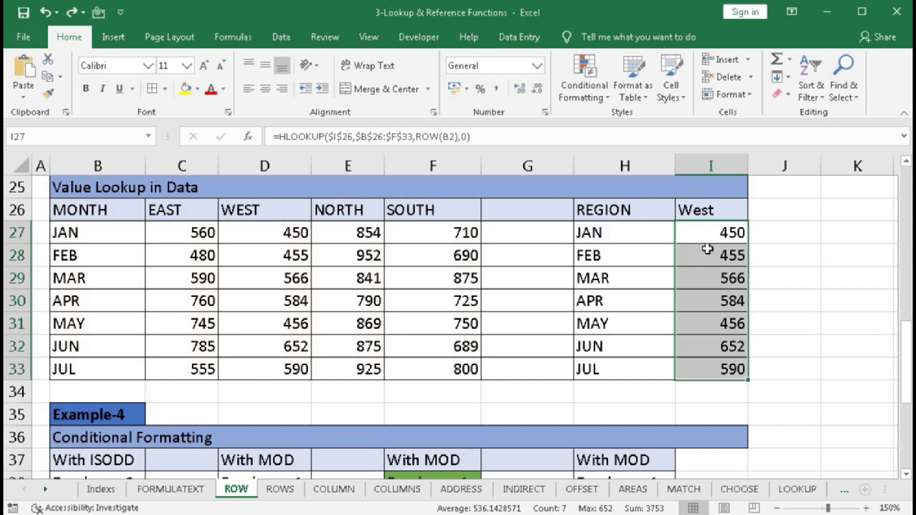
{"action": "left_click_drag", "start_coordinate": [711, 231], "coordinate": [717, 362]}
{"action": "left_click", "coordinate": [717, 362]}
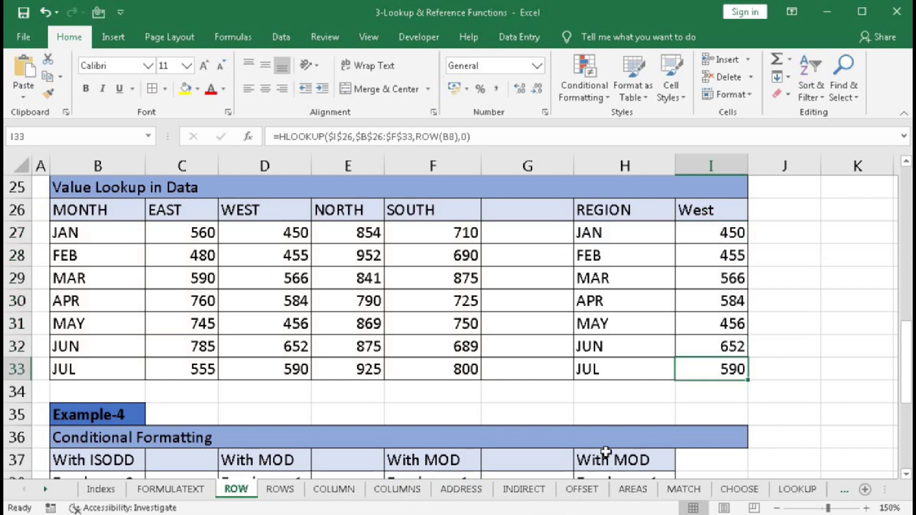
Step: Examine Example-4's conditional formatting data, checking the employee series formulas under the With ISODD heading in column B
{"action": "left_click_drag", "start_coordinate": [909, 382], "coordinate": [910, 446]}
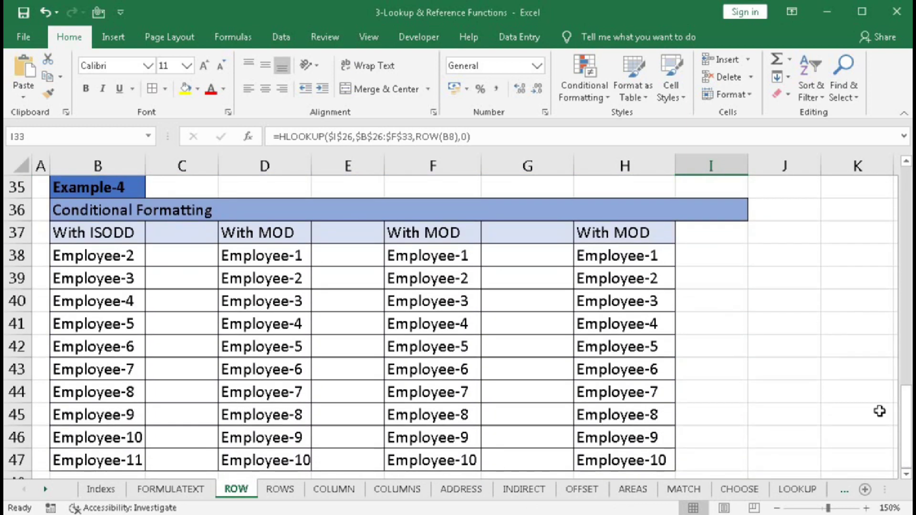
{"action": "left_click_drag", "start_coordinate": [112, 257], "coordinate": [109, 455]}
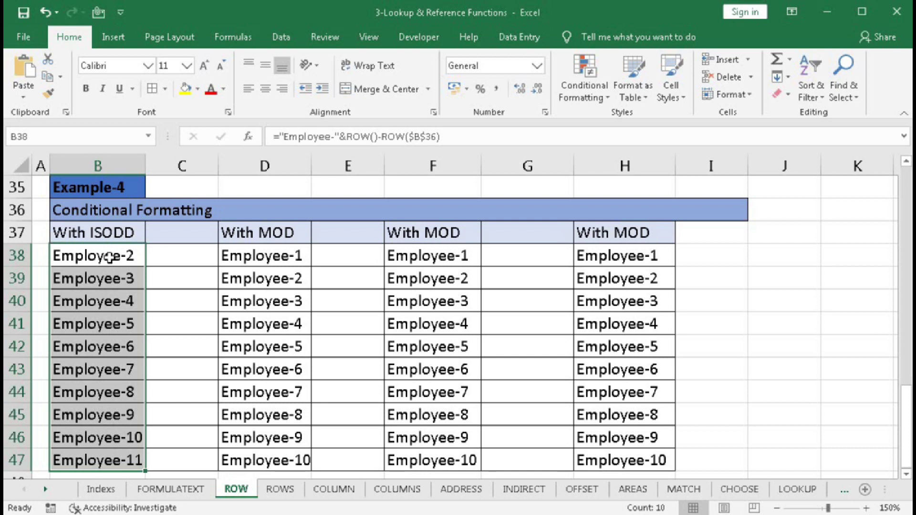
{"action": "left_click", "coordinate": [102, 279]}
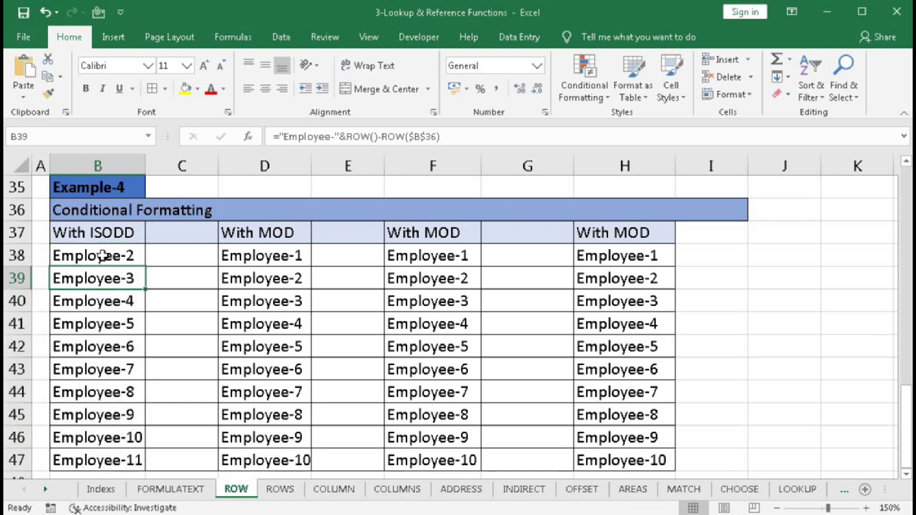
{"action": "left_click", "coordinate": [102, 256]}
{"action": "left_click", "coordinate": [100, 298]}
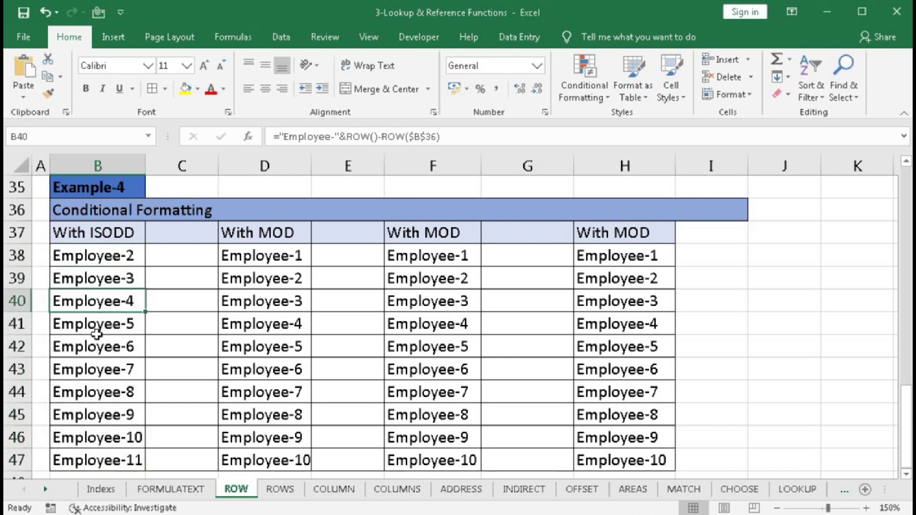
{"action": "left_click", "coordinate": [97, 347]}
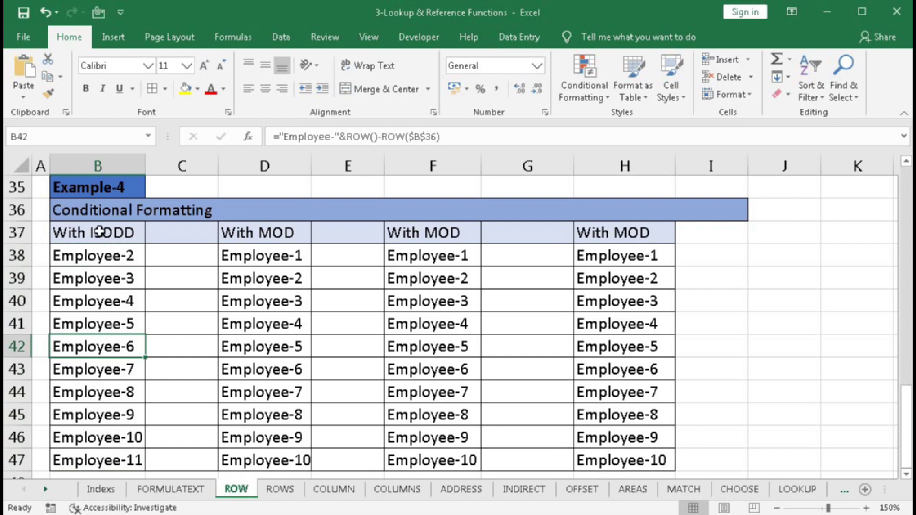
{"action": "left_click", "coordinate": [117, 231]}
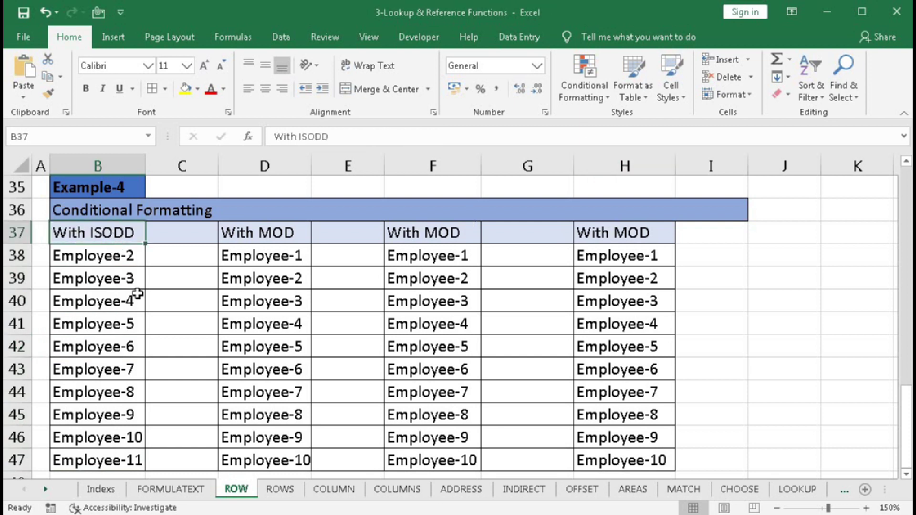
Step: Create a formula-based conditional formatting rule for B38:B47 with the formula =isodd(row())
{"action": "left_click_drag", "start_coordinate": [119, 258], "coordinate": [95, 459]}
{"action": "left_click", "coordinate": [582, 98]}
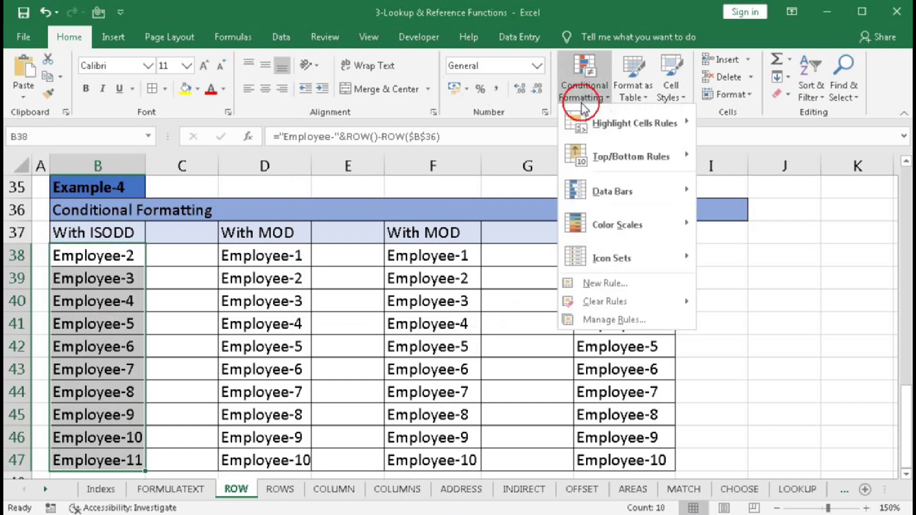
{"action": "left_click", "coordinate": [596, 283]}
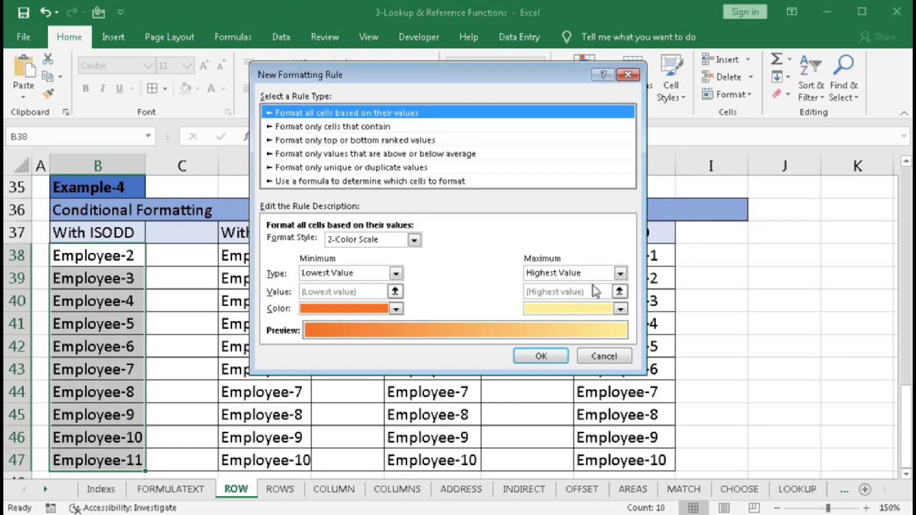
{"action": "left_click", "coordinate": [290, 183]}
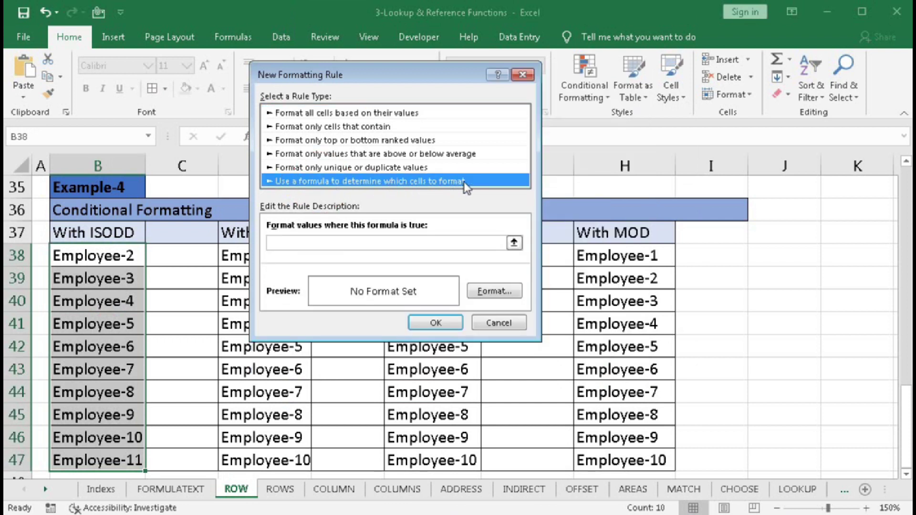
{"action": "left_click", "coordinate": [346, 241]}
{"action": "type", "text": "=isodd"}
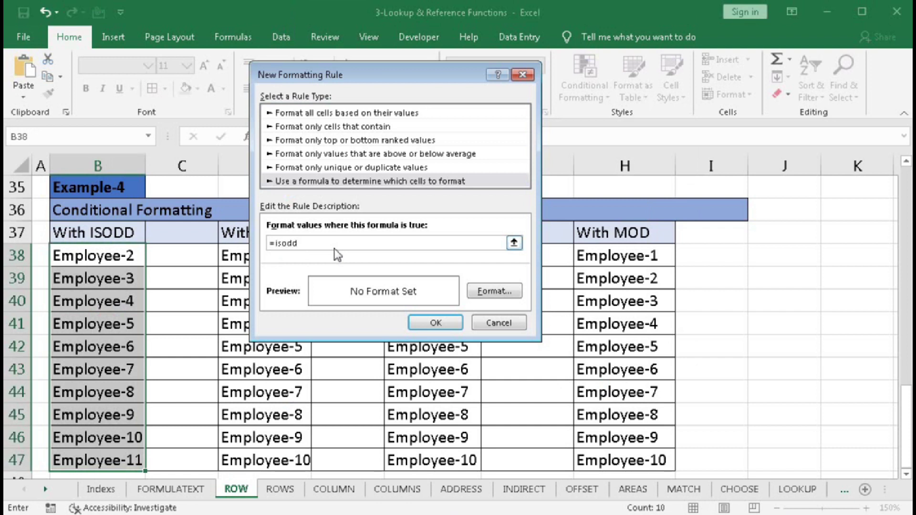
{"action": "type", "text": "(row("}
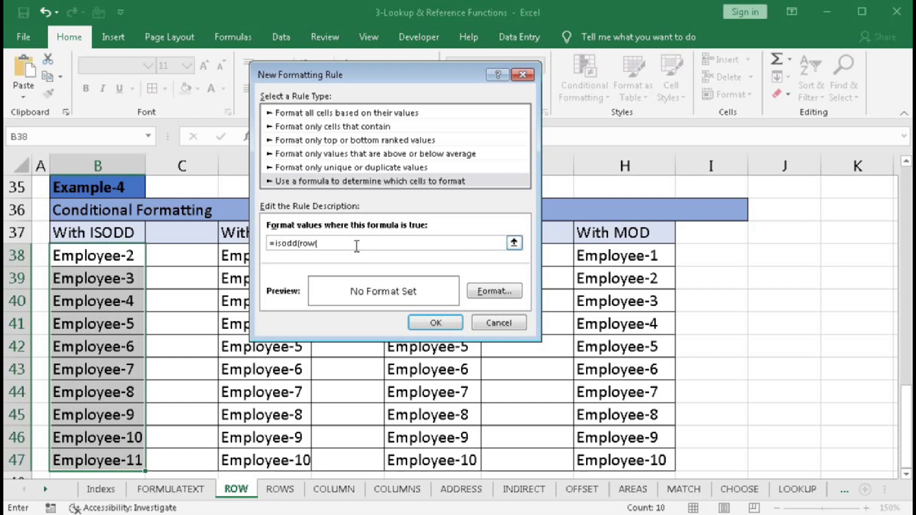
{"action": "type", "text": "())"}
Step: Give the ISODD rule a green background fill and apply it to the selected employee cells
{"action": "left_click", "coordinate": [491, 291]}
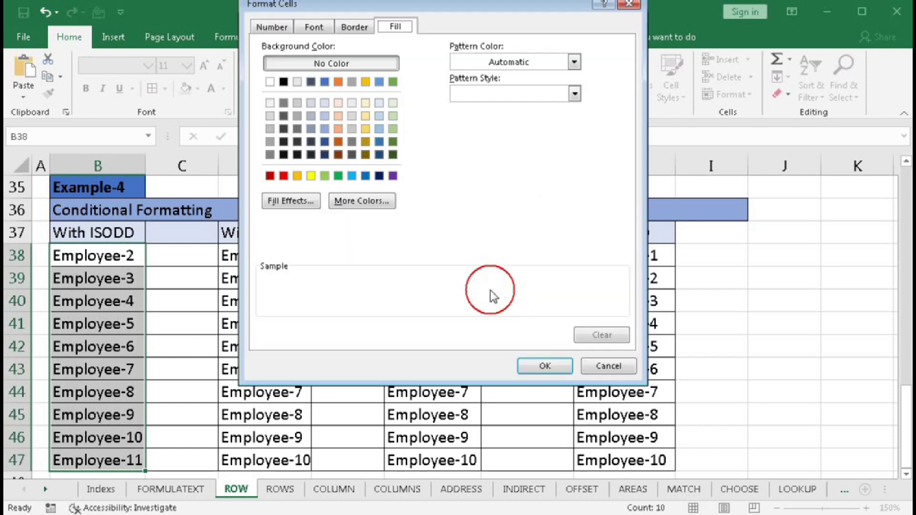
{"action": "left_click", "coordinate": [392, 82]}
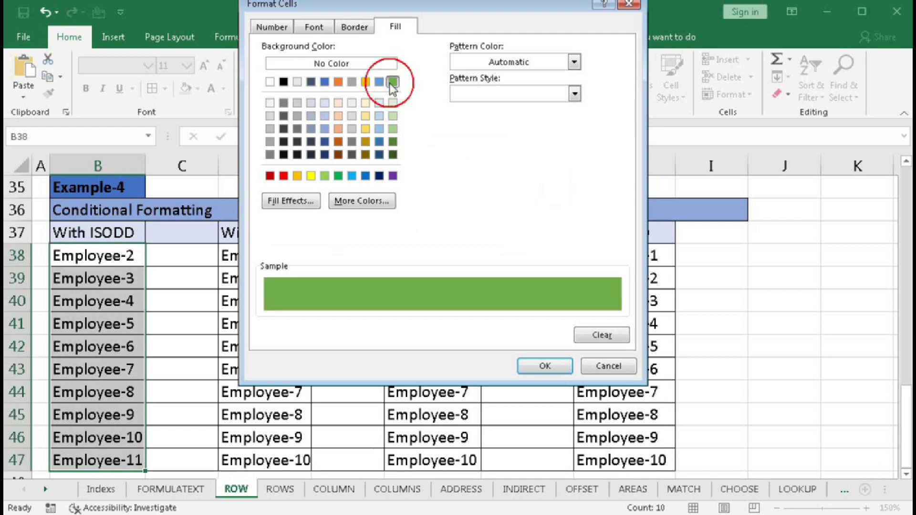
{"action": "left_click", "coordinate": [525, 365]}
{"action": "left_click", "coordinate": [427, 324]}
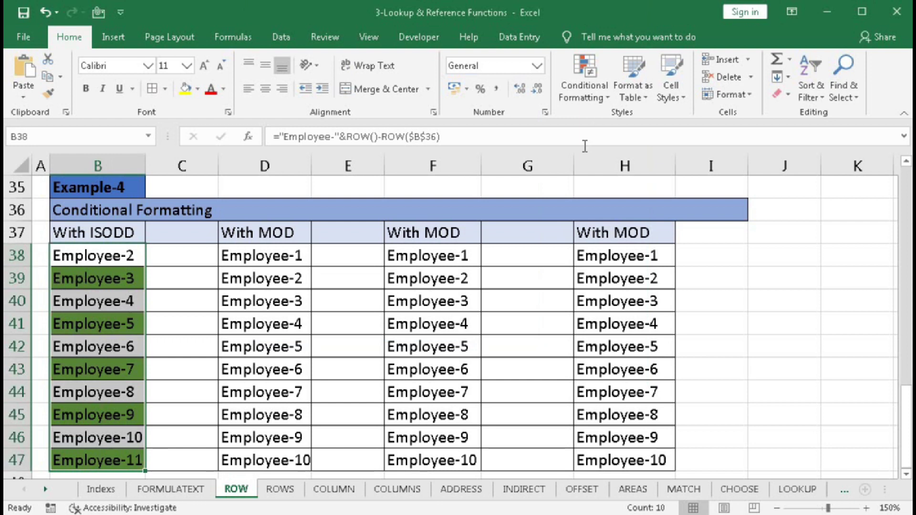
Step: Edit the conditional formatting rule on B38:B47 to use the formula =ISeven(ROW()) and apply it
{"action": "left_click", "coordinate": [586, 88]}
{"action": "left_click", "coordinate": [591, 320]}
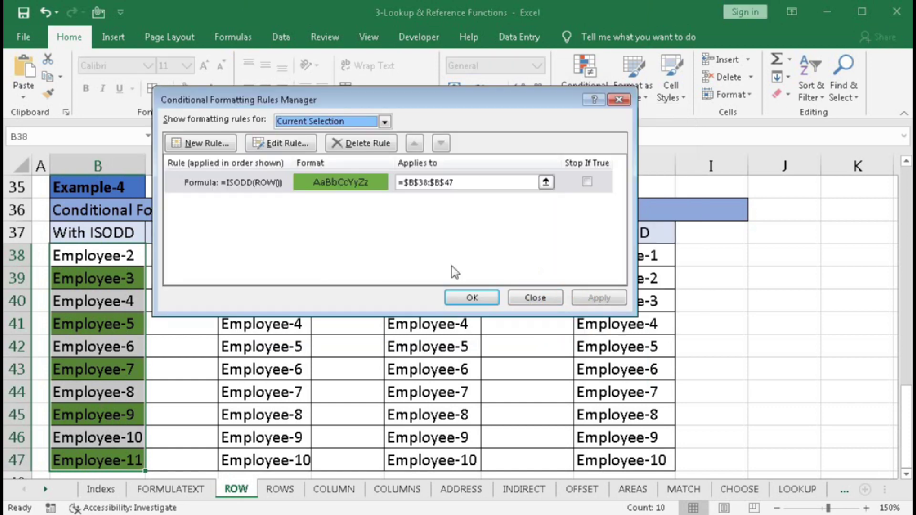
{"action": "left_click", "coordinate": [294, 181]}
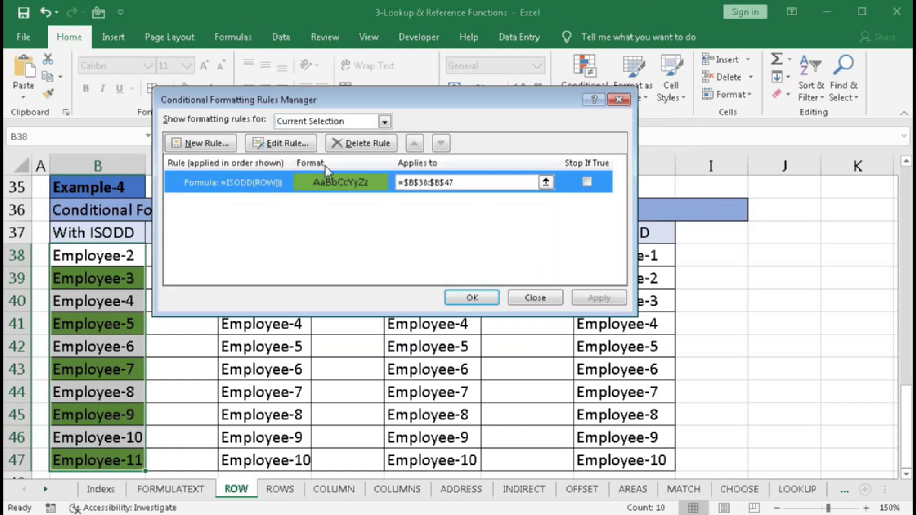
{"action": "left_click", "coordinate": [282, 143]}
{"action": "left_click_drag", "start_coordinate": [285, 243], "coordinate": [301, 244]}
{"action": "type", "text": "even"}
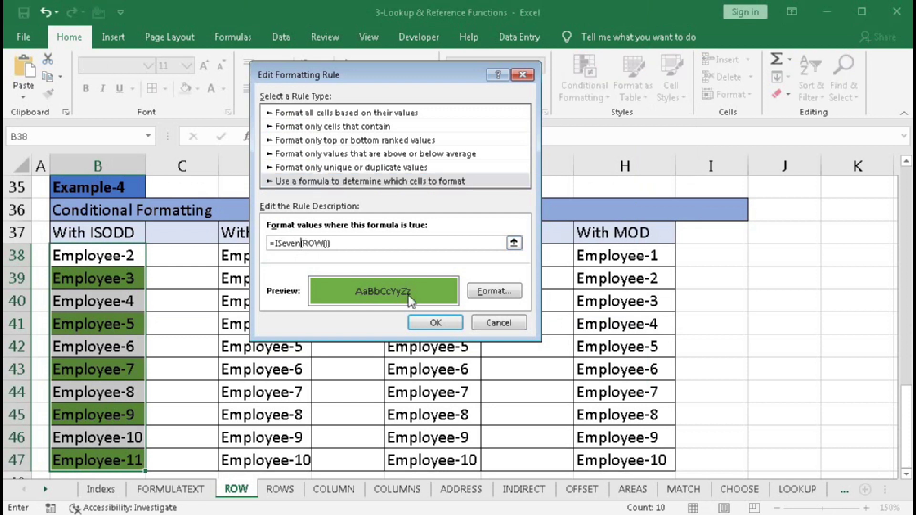
{"action": "left_click", "coordinate": [434, 322]}
{"action": "left_click", "coordinate": [596, 298]}
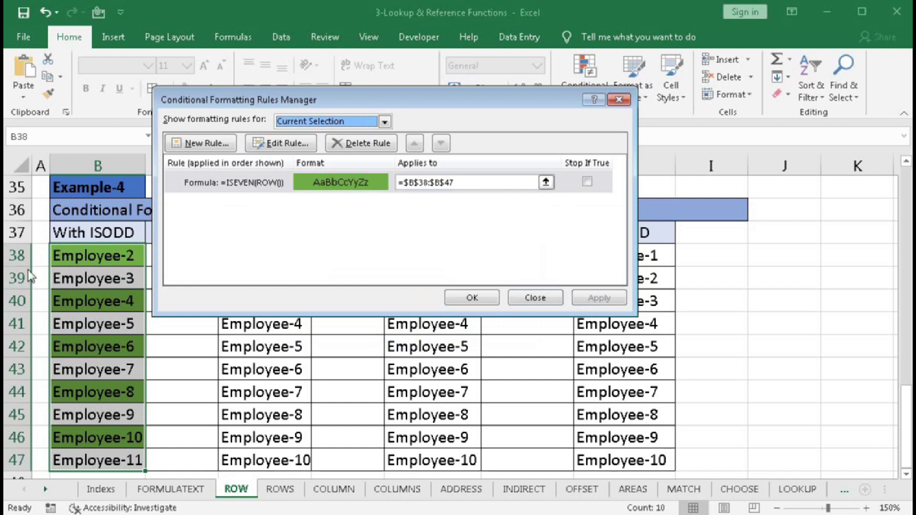
{"action": "left_click", "coordinate": [484, 296]}
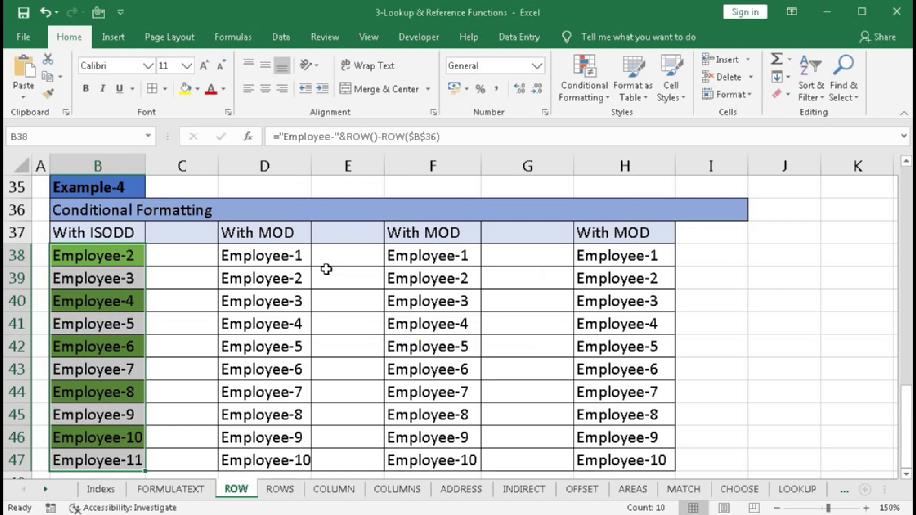
Step: Create a formula-based conditional formatting rule for D38:D47 with the formula =mod(row(),2)
{"action": "left_click_drag", "start_coordinate": [275, 260], "coordinate": [265, 461]}
{"action": "left_click", "coordinate": [593, 96]}
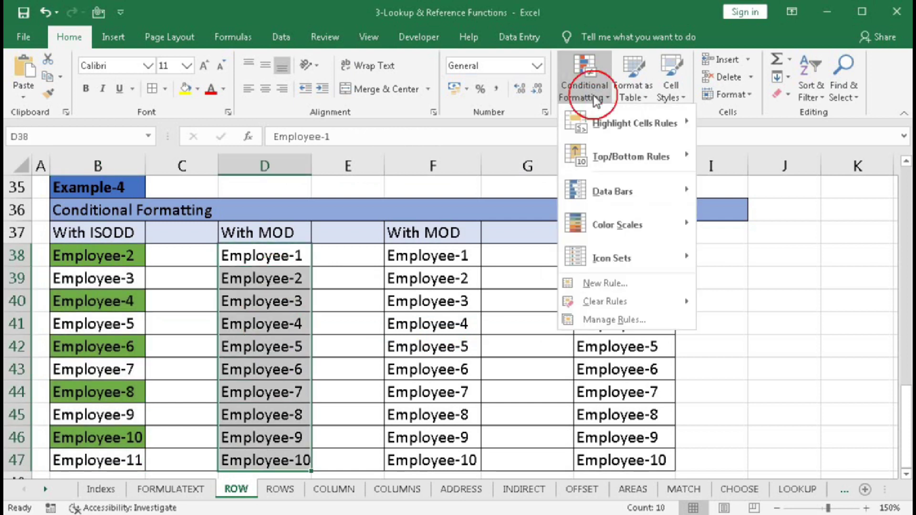
{"action": "left_click", "coordinate": [599, 286]}
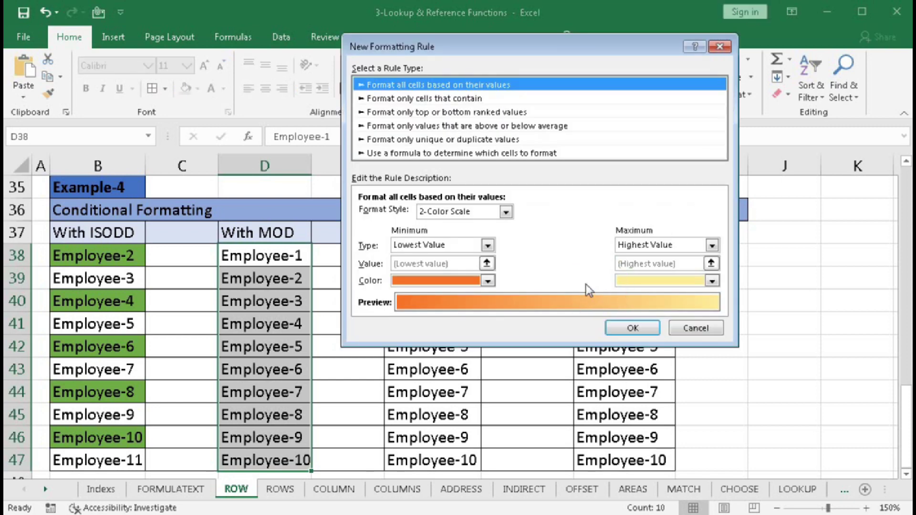
{"action": "left_click", "coordinate": [382, 153]}
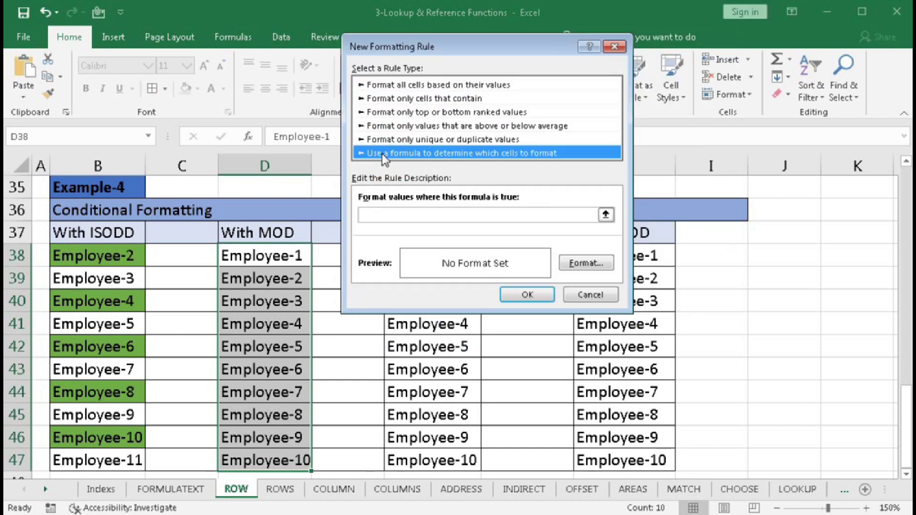
{"action": "left_click", "coordinate": [374, 214]}
{"action": "type", "text": "="}
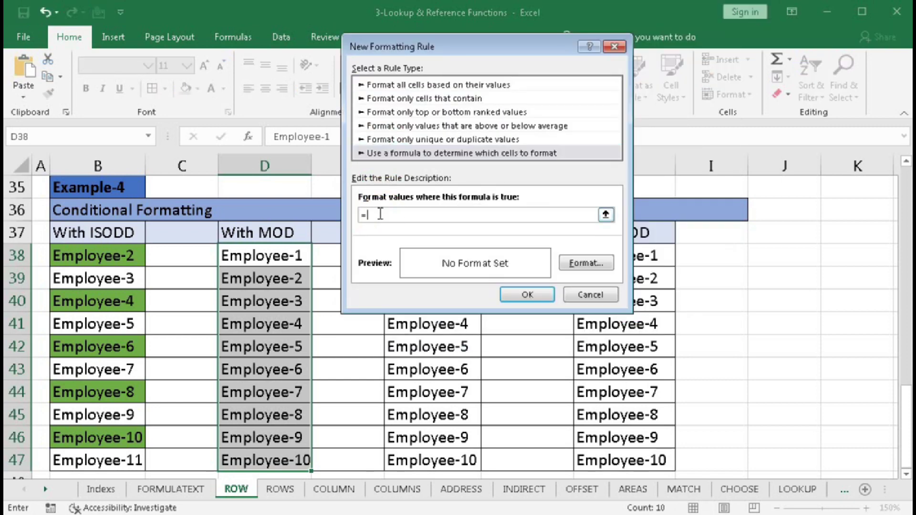
{"action": "type", "text": "mod(row(),2"}
{"action": "left_click_drag", "start_coordinate": [385, 215], "coordinate": [406, 216]}
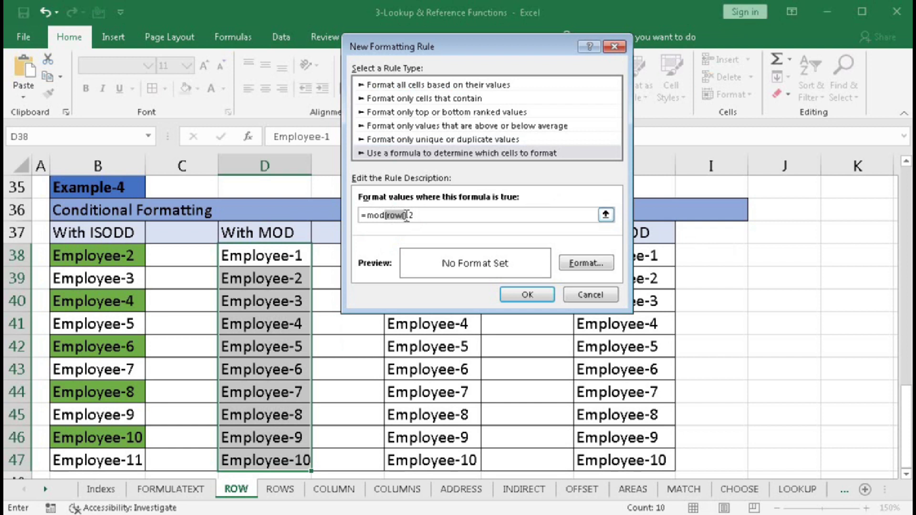
{"action": "left_click", "coordinate": [413, 216]}
{"action": "left_click", "coordinate": [414, 216]}
Step: Give the MOD rule for column D a green background fill and apply it to the selected cells
{"action": "left_click", "coordinate": [575, 264]}
{"action": "left_click", "coordinate": [484, 78]}
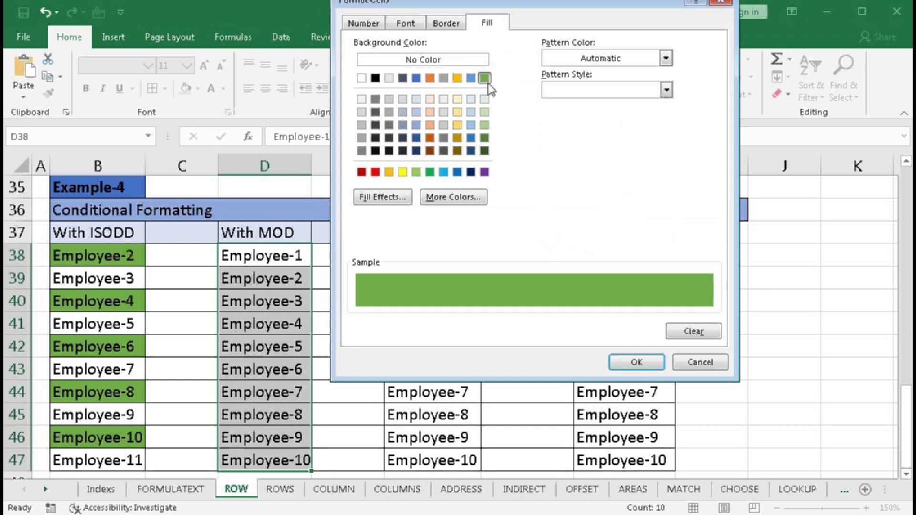
{"action": "left_click", "coordinate": [620, 358]}
{"action": "left_click", "coordinate": [533, 286]}
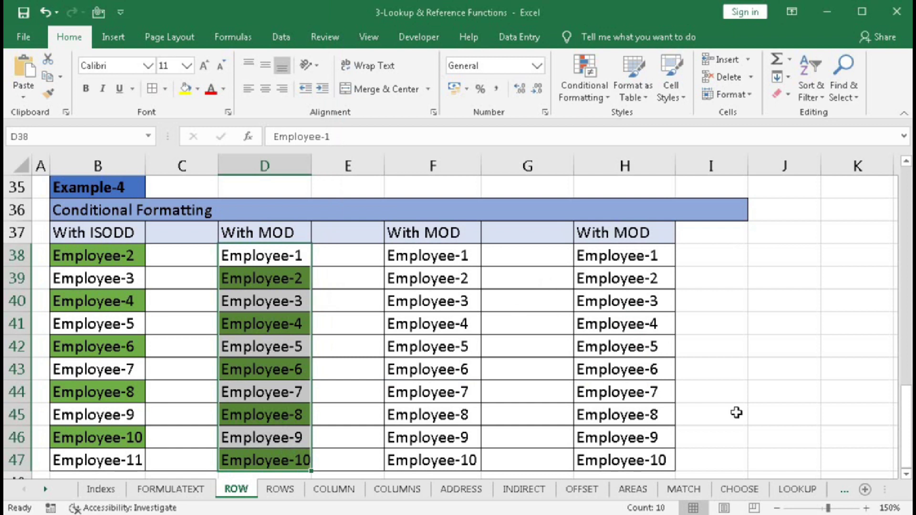
Step: Create a formula-based conditional formatting rule for F38:F47 with the formula =mod(int(row()/2),2)
{"action": "left_click_drag", "start_coordinate": [447, 258], "coordinate": [460, 458]}
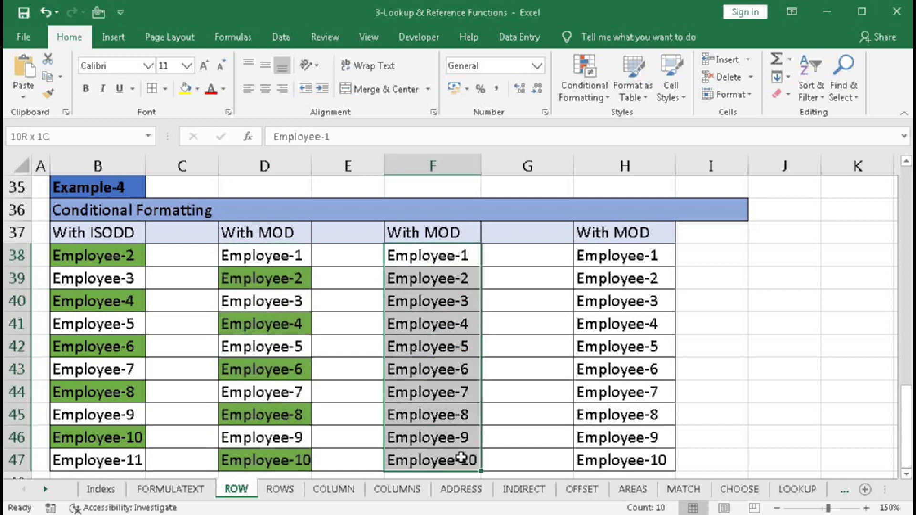
{"action": "left_click", "coordinate": [596, 95]}
{"action": "left_click", "coordinate": [597, 285]}
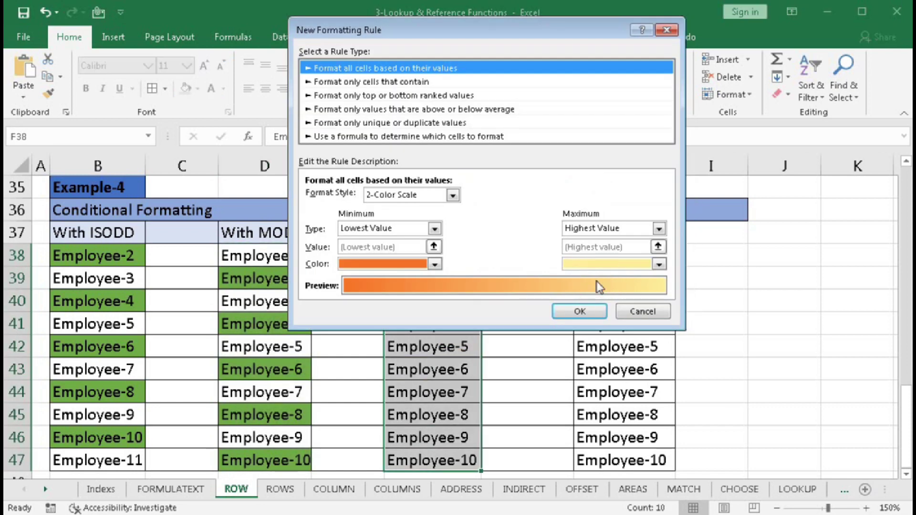
{"action": "left_click", "coordinate": [428, 137]}
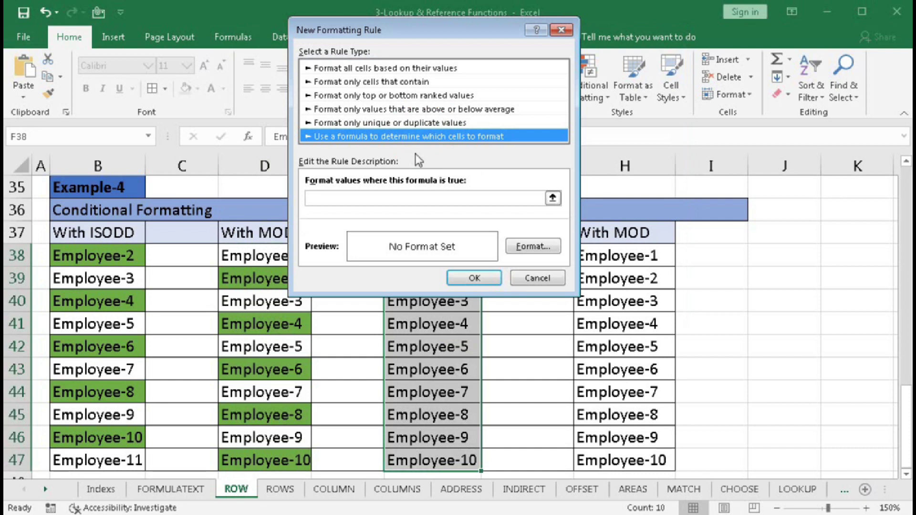
{"action": "left_click", "coordinate": [365, 199]}
{"action": "type", "text": "=mod("}
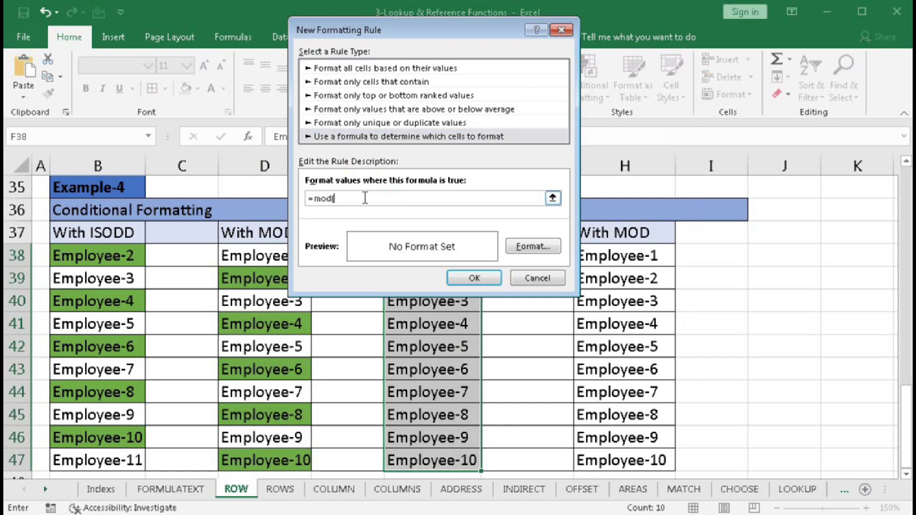
{"action": "type", "text": "int(row()/2),2"}
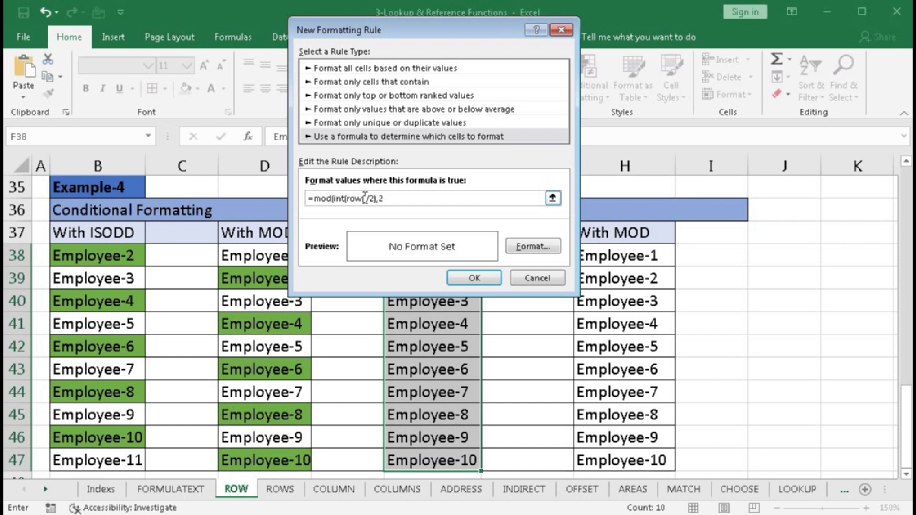
{"action": "left_click", "coordinate": [339, 198]}
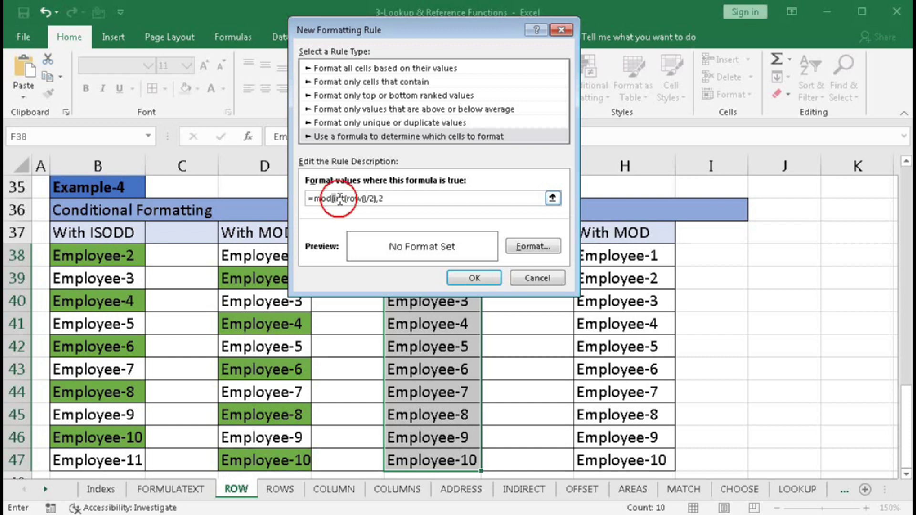
{"action": "left_click", "coordinate": [388, 203]}
{"action": "left_click", "coordinate": [402, 198]}
{"action": "type", "text": ")"}
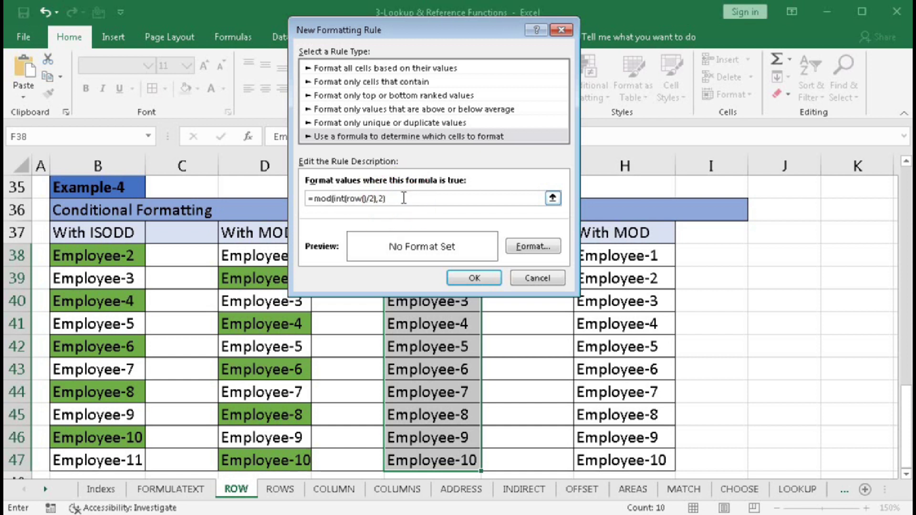
Step: Set a green background fill for column F's two-row banding rule and apply it to the employee cells
{"action": "left_click", "coordinate": [523, 246]}
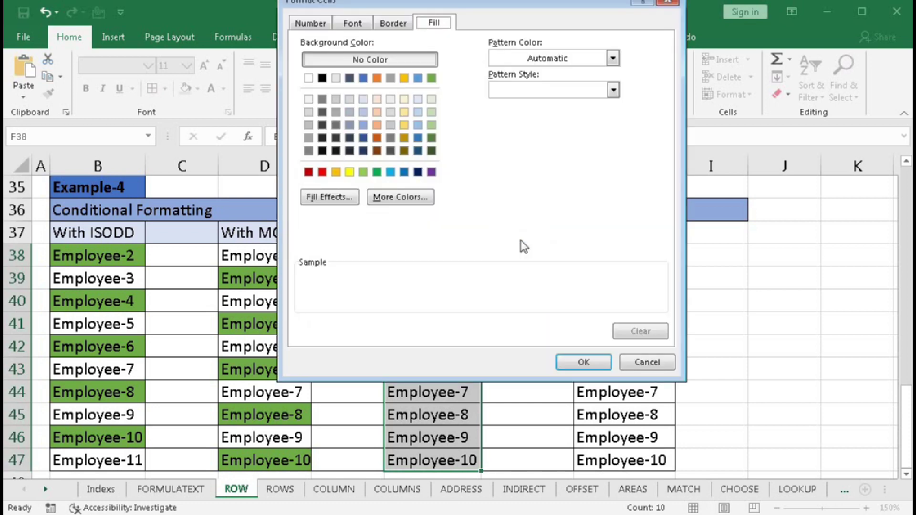
{"action": "left_click", "coordinate": [431, 78]}
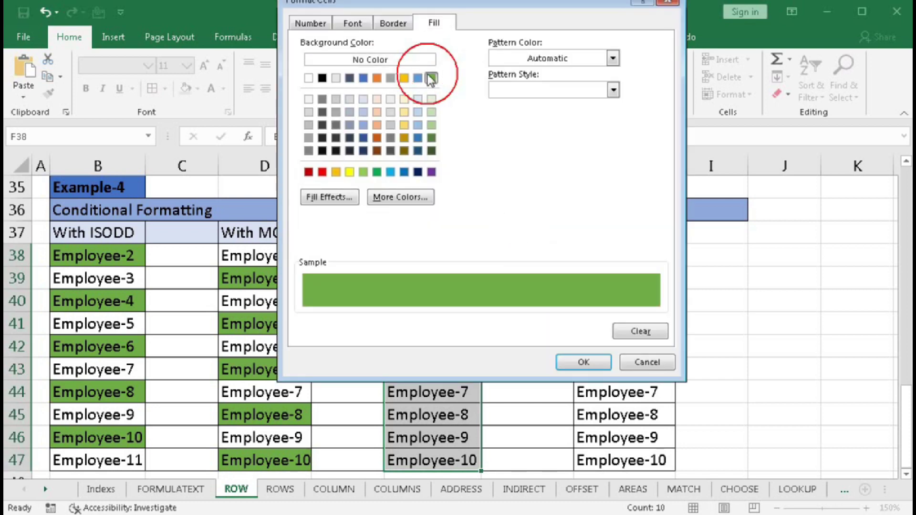
{"action": "left_click", "coordinate": [564, 365]}
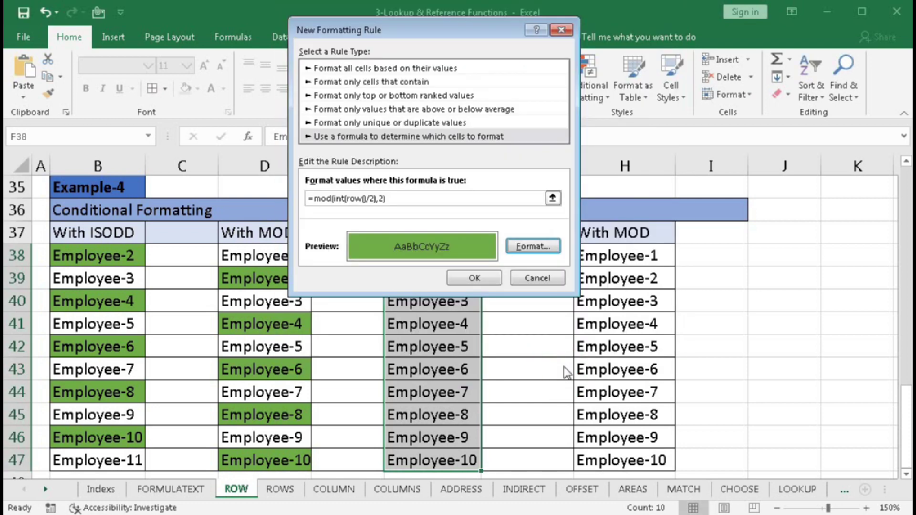
{"action": "left_click", "coordinate": [480, 283]}
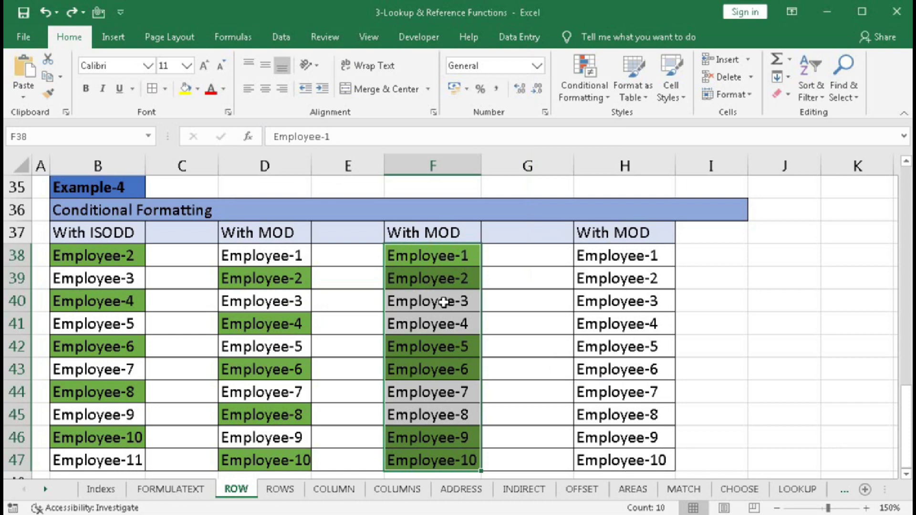
Step: Create a formula-based conditional formatting rule for H38:H47 with the formula =mod(int(row()/3),2)
{"action": "left_click_drag", "start_coordinate": [595, 256], "coordinate": [599, 456]}
{"action": "left_click", "coordinate": [584, 96]}
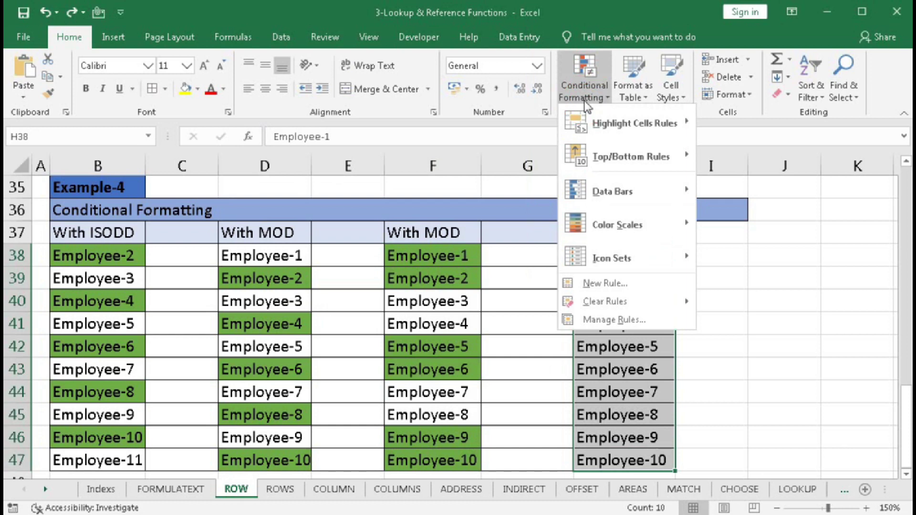
{"action": "left_click", "coordinate": [607, 282]}
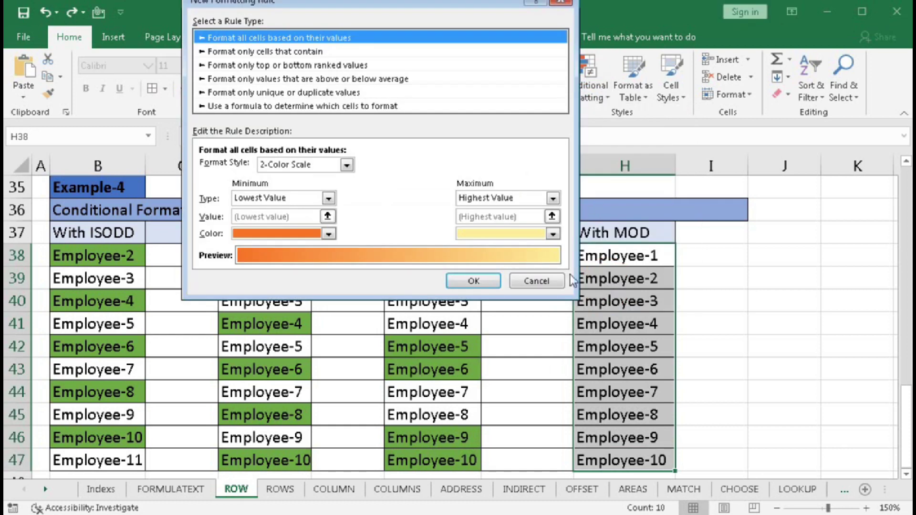
{"action": "left_click", "coordinate": [281, 107]}
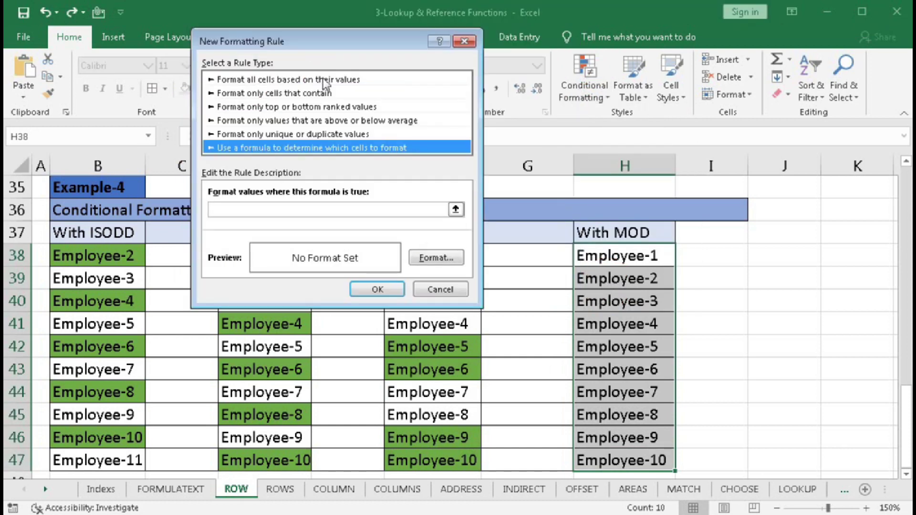
{"action": "left_click", "coordinate": [242, 209]}
{"action": "type", "text": "=mod"}
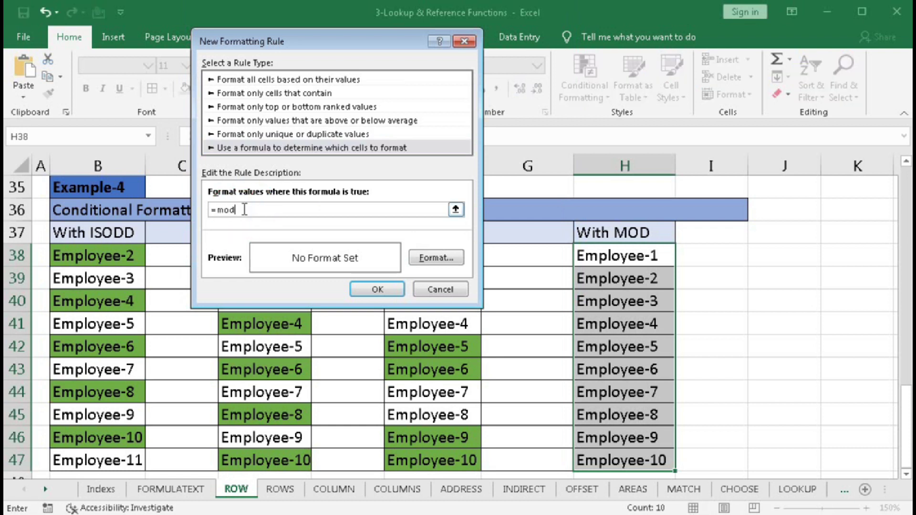
{"action": "type", "text": "(int(row()/3"}
{"action": "left_click", "coordinate": [278, 209]}
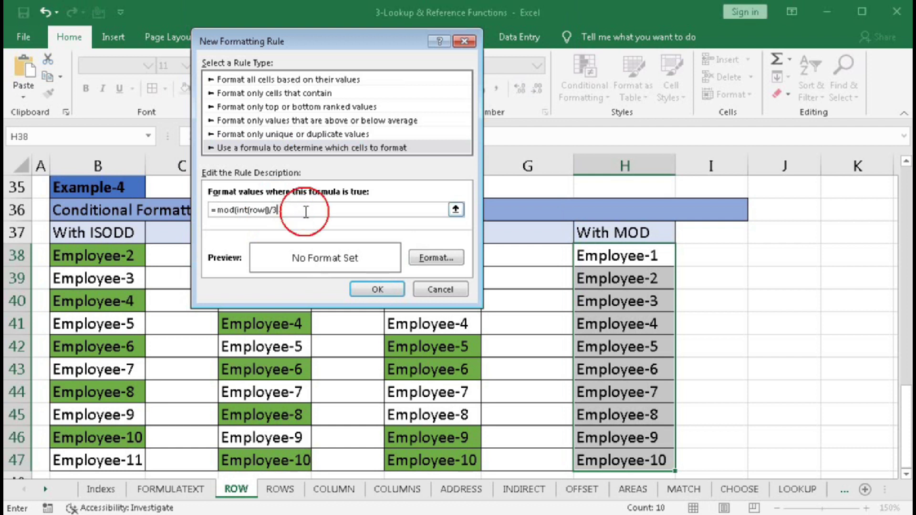
{"action": "type", "text": "),"}
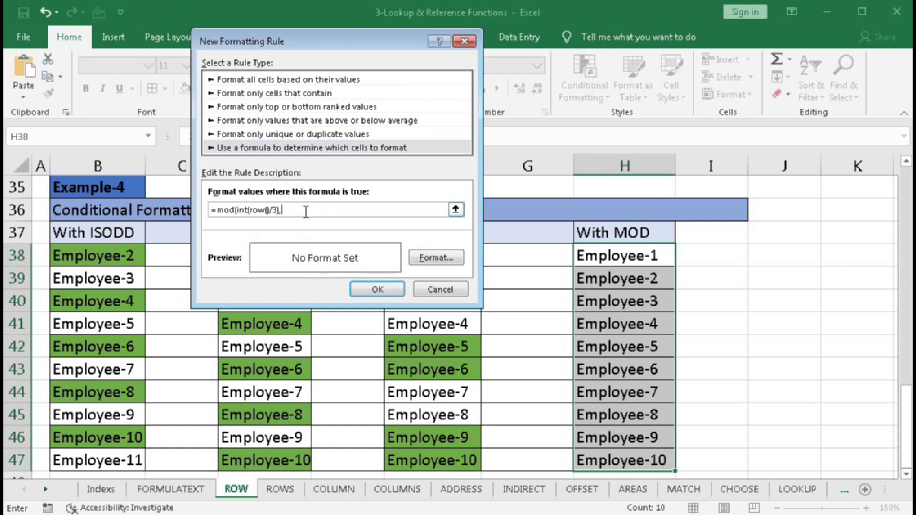
{"action": "type", "text": "2"}
Step: Set a green background fill for column H's three-row banding rule and apply it to the employee cells
{"action": "left_click", "coordinate": [426, 260]}
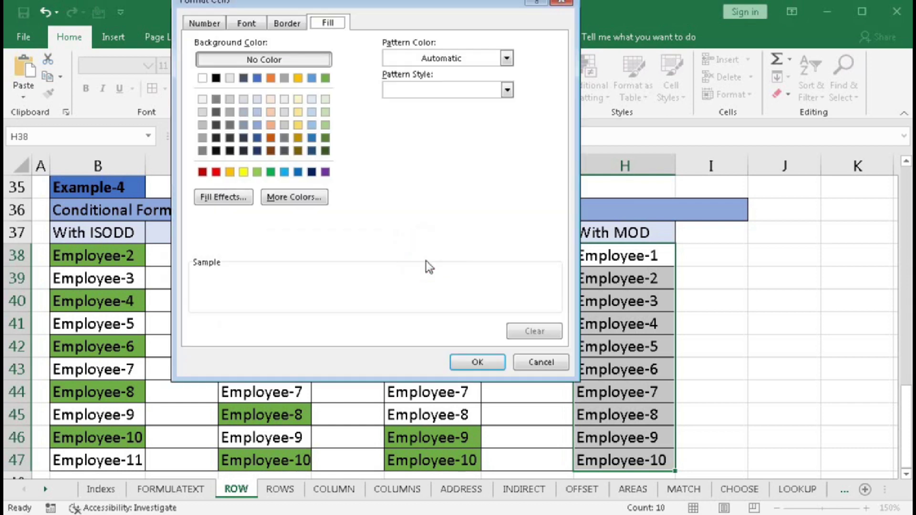
{"action": "left_click", "coordinate": [325, 78]}
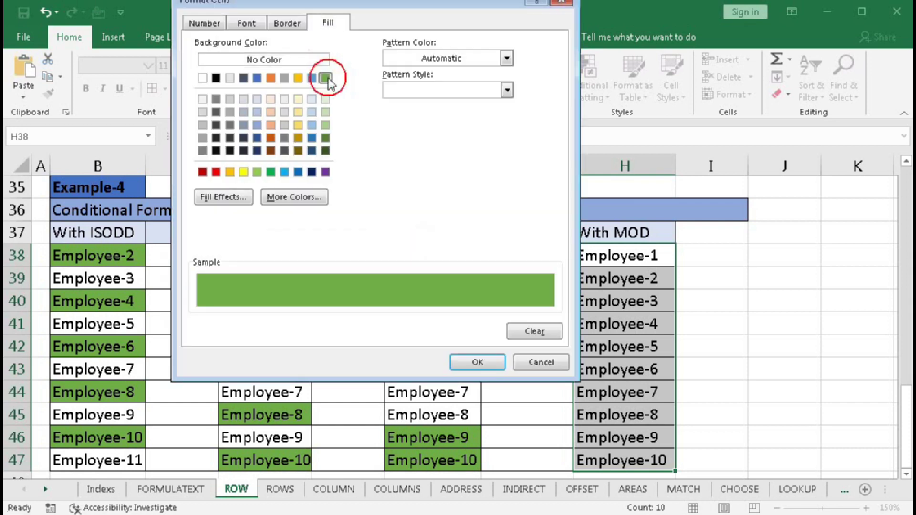
{"action": "left_click", "coordinate": [477, 362]}
{"action": "left_click", "coordinate": [372, 289]}
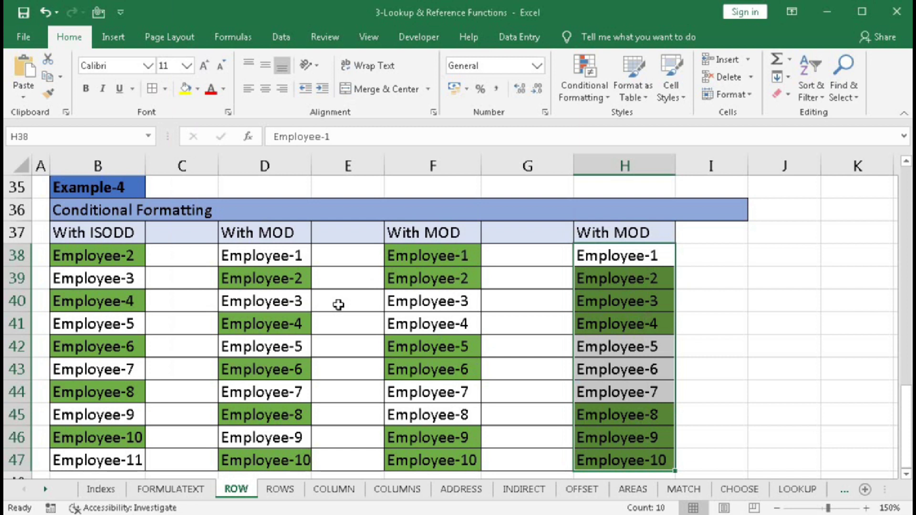
{"action": "scroll", "coordinate": [339, 305], "scroll_direction": "up", "scroll_amount": 1}
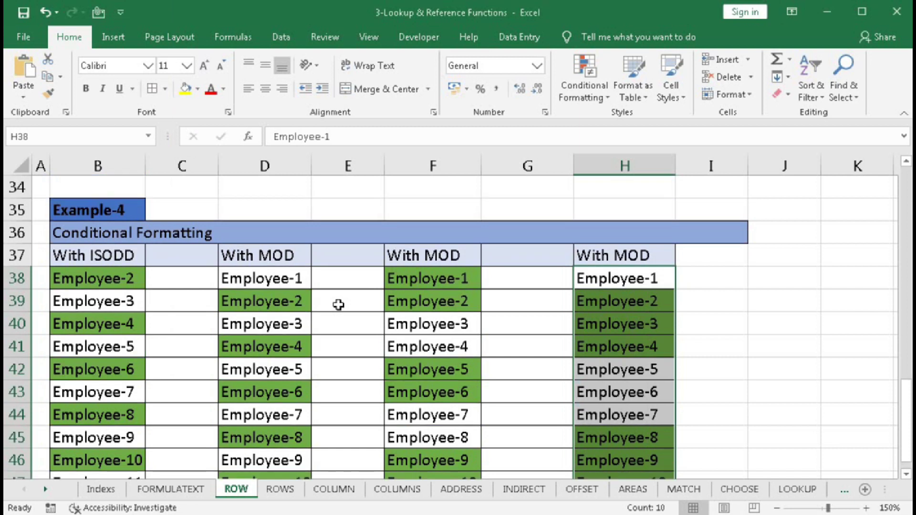